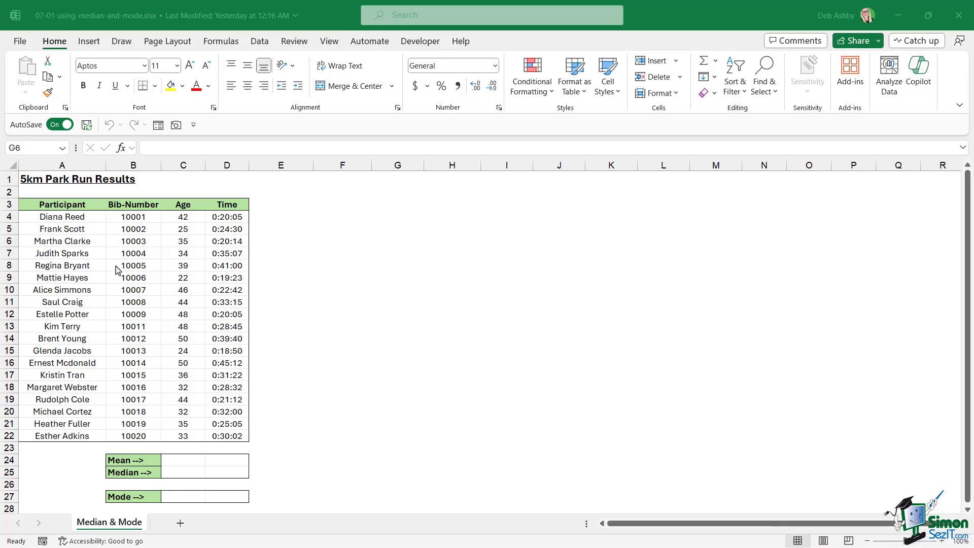
- Select the name, bib number, age and finish time columns to review the results data
drag(78, 218, 64, 428)
drag(133, 217, 134, 388)
drag(199, 218, 189, 362)
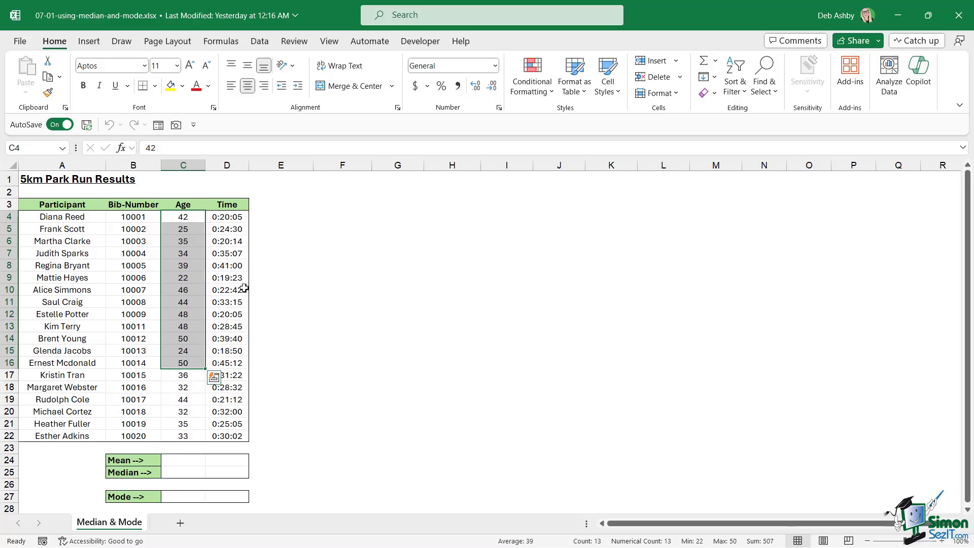
drag(239, 217, 230, 430)
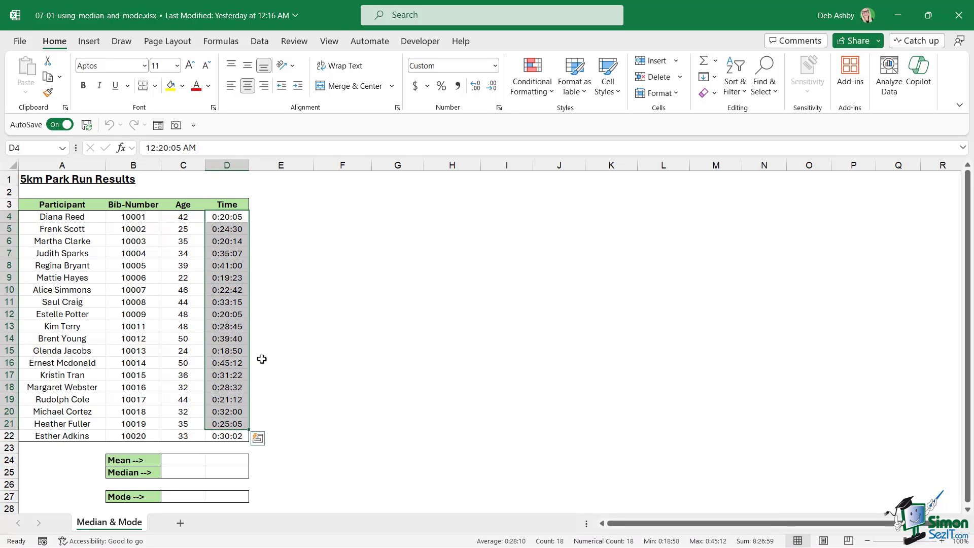
- Check the Mean, Median and Mode row cells, the values in C17 and D17, and B24's label
click(175, 460)
click(174, 473)
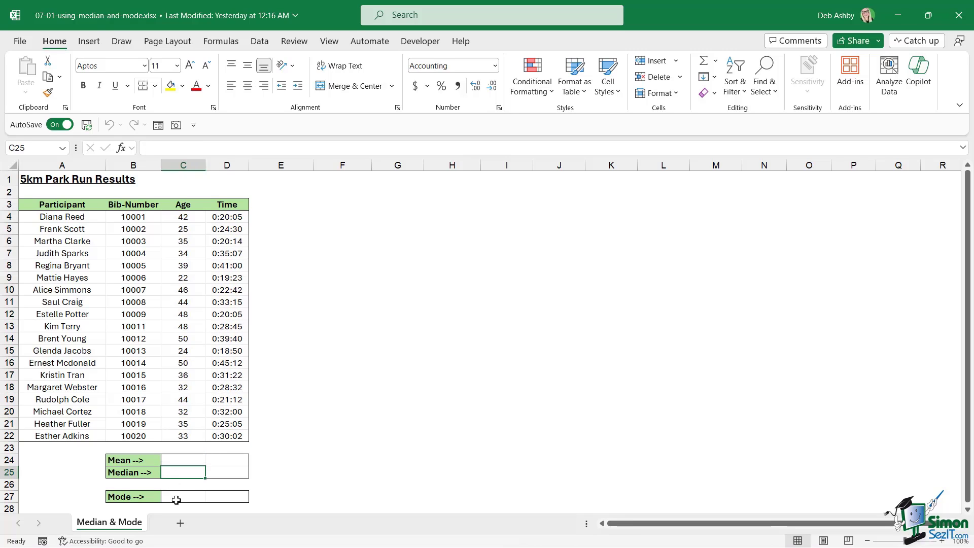
click(176, 500)
click(174, 375)
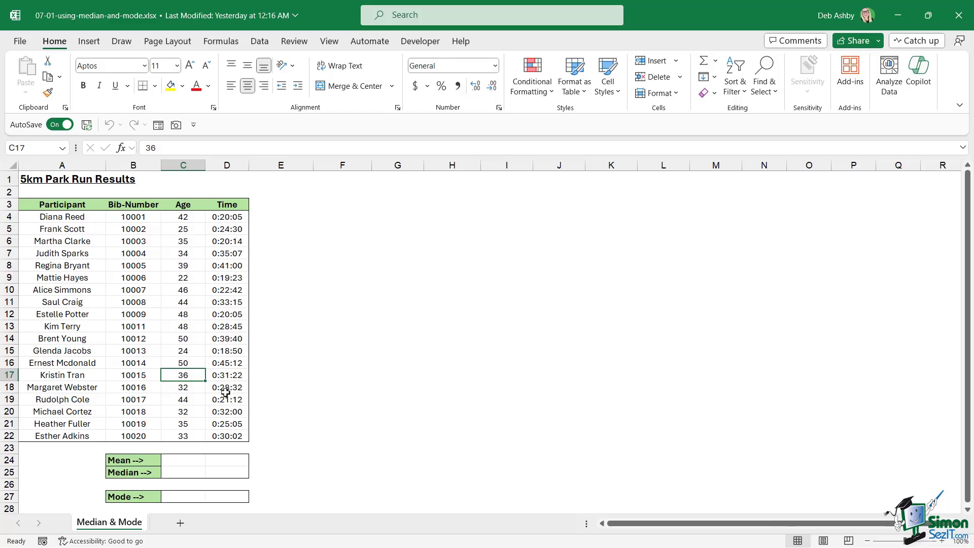
click(237, 376)
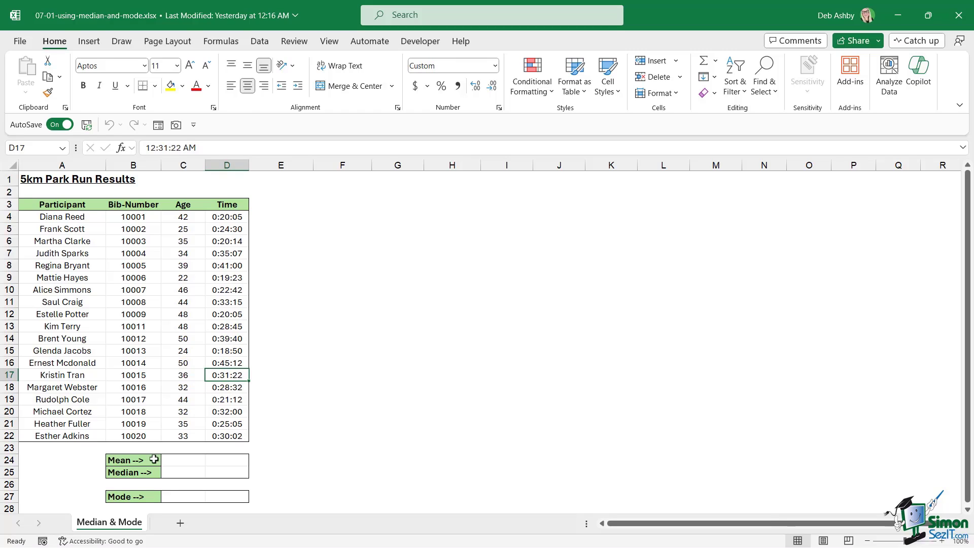
click(135, 458)
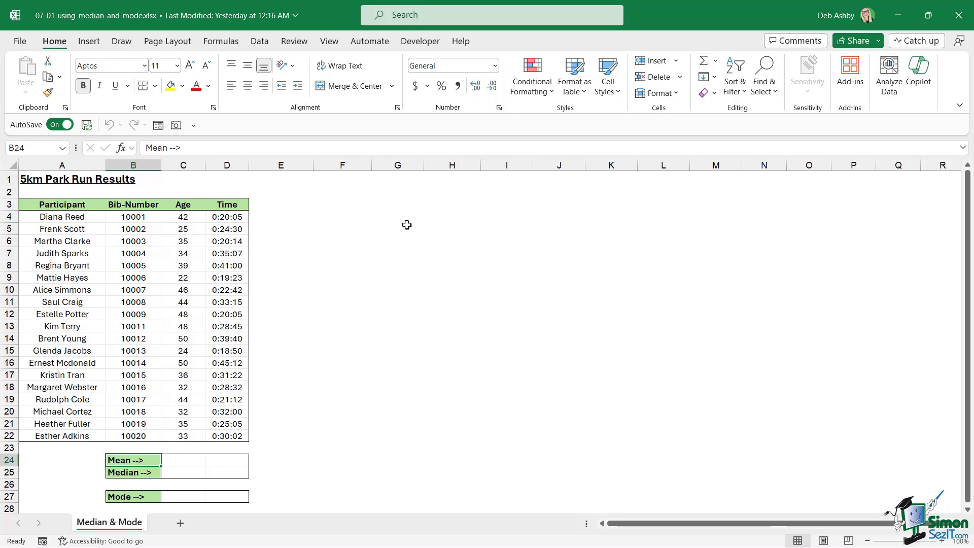
- Enter the sample value 10 into F3, F4 and F5
click(343, 204)
text(10)
key(Return)
text(10)
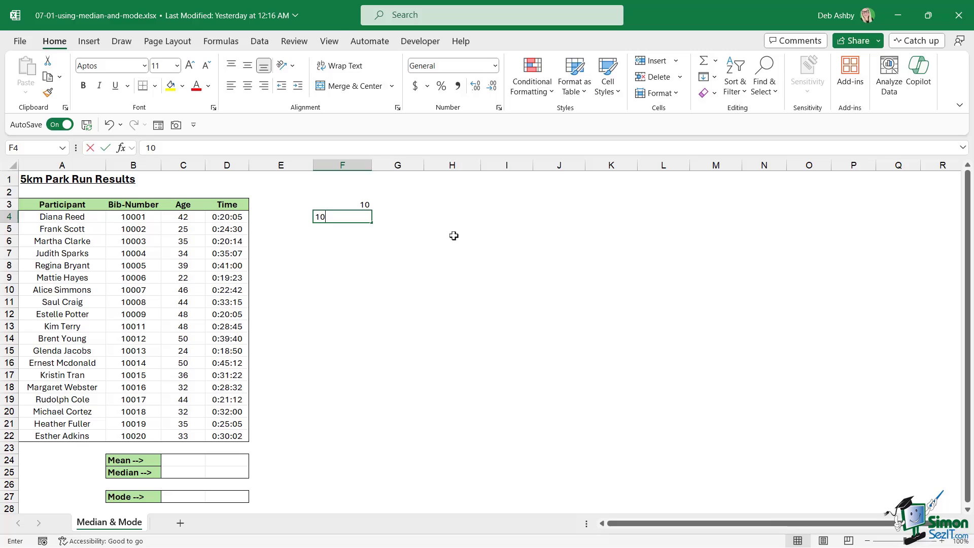
key(Return)
text(10)
click(453, 236)
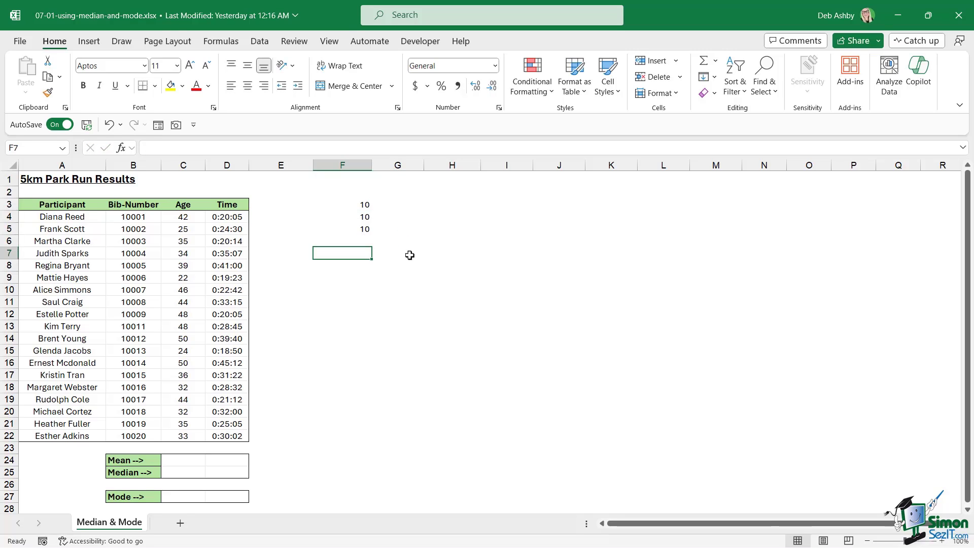
- Clear the sample values from F3:F5
click(350, 206)
click(352, 217)
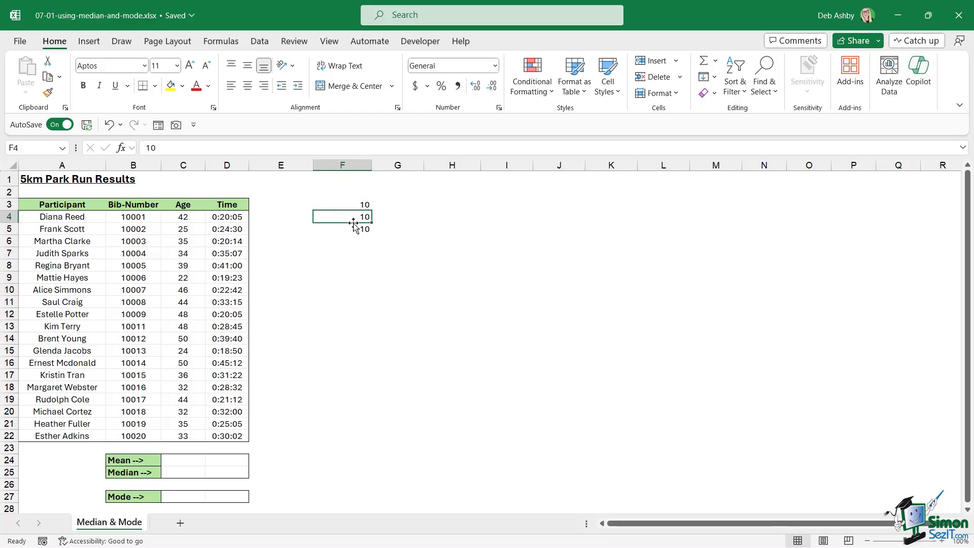
click(355, 230)
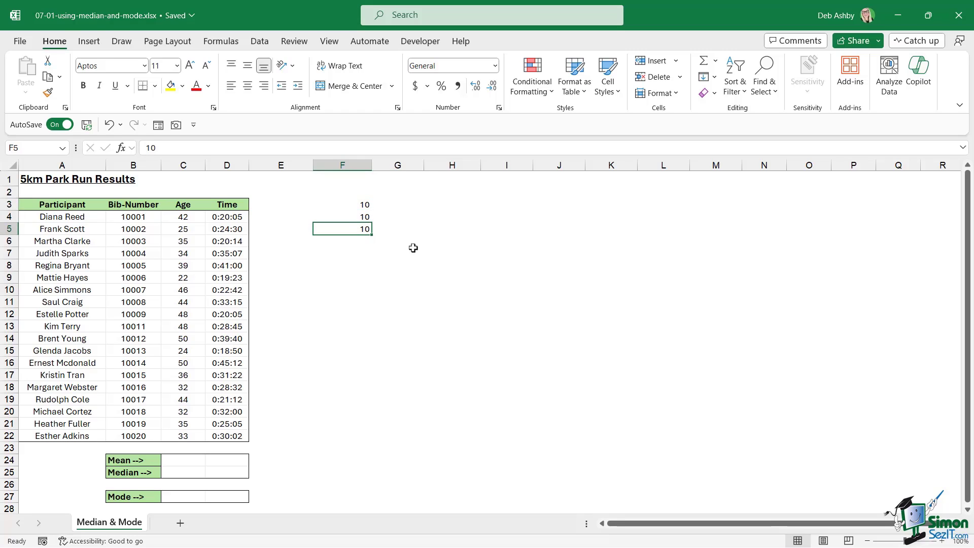
click(350, 209)
drag(350, 208, 350, 229)
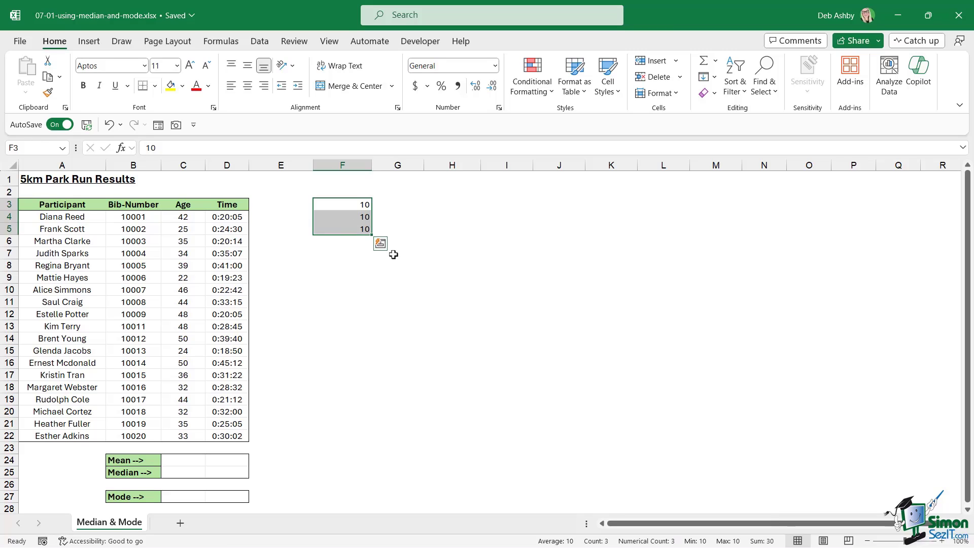
key(Delete)
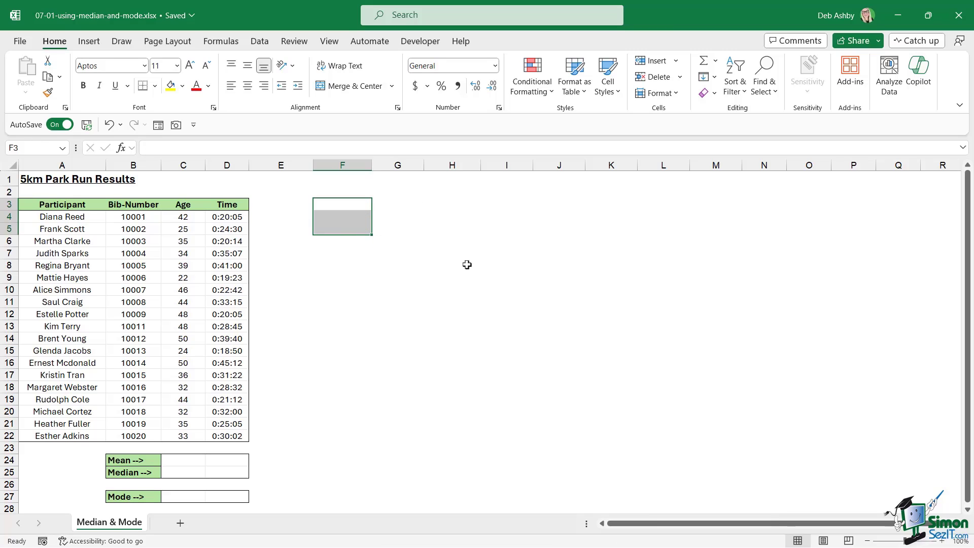
- Enter =AVERAGE(C4:C22) in C24, giving an Age mean of 37.84
click(175, 464)
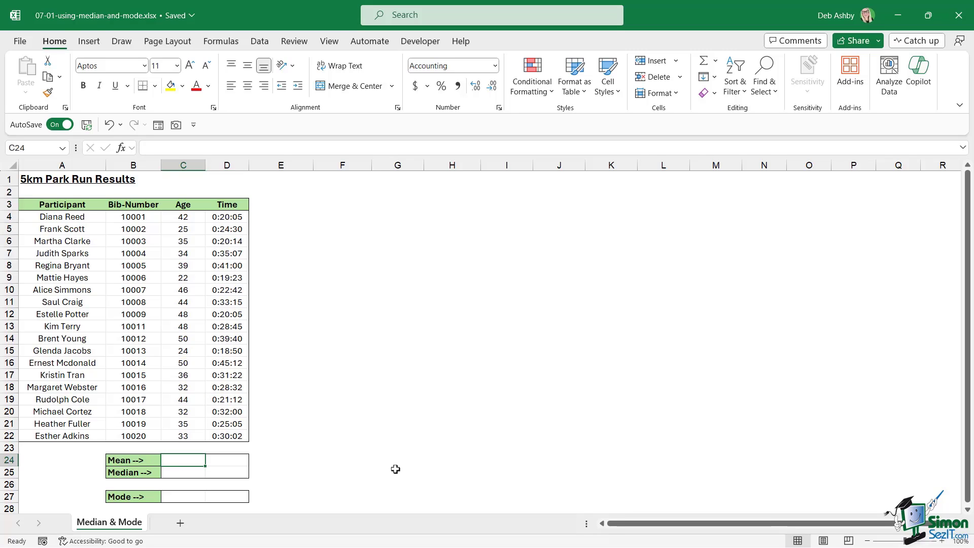
text(=)
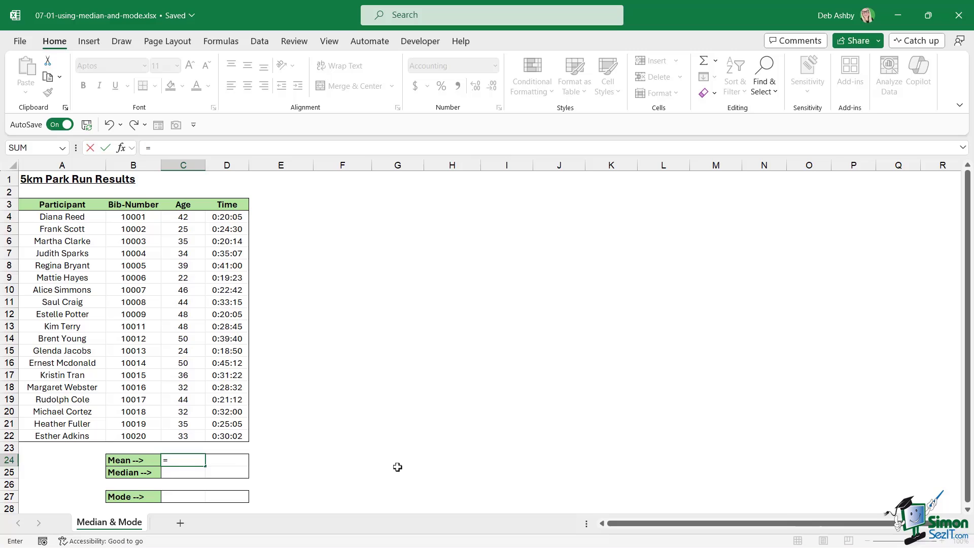
text(AVER)
key(Tab)
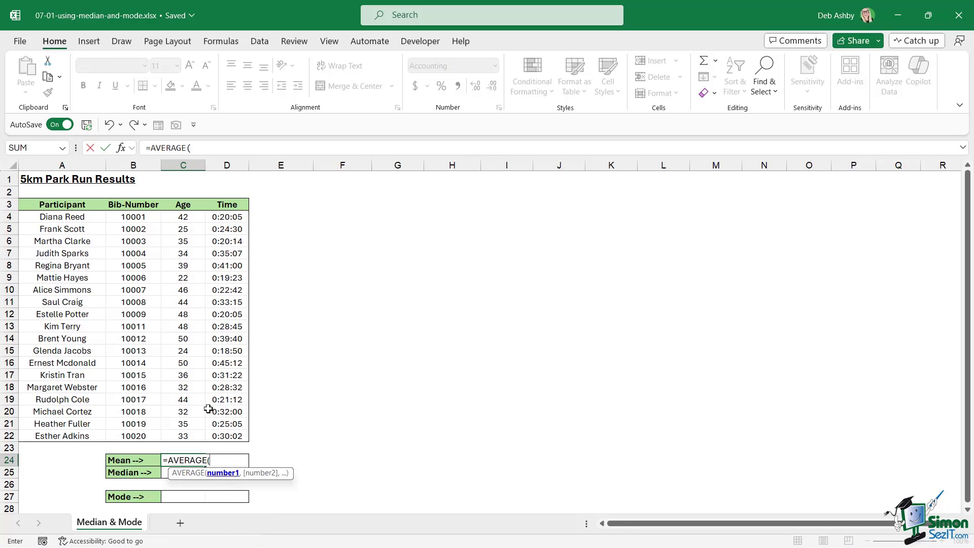
drag(191, 216, 195, 440)
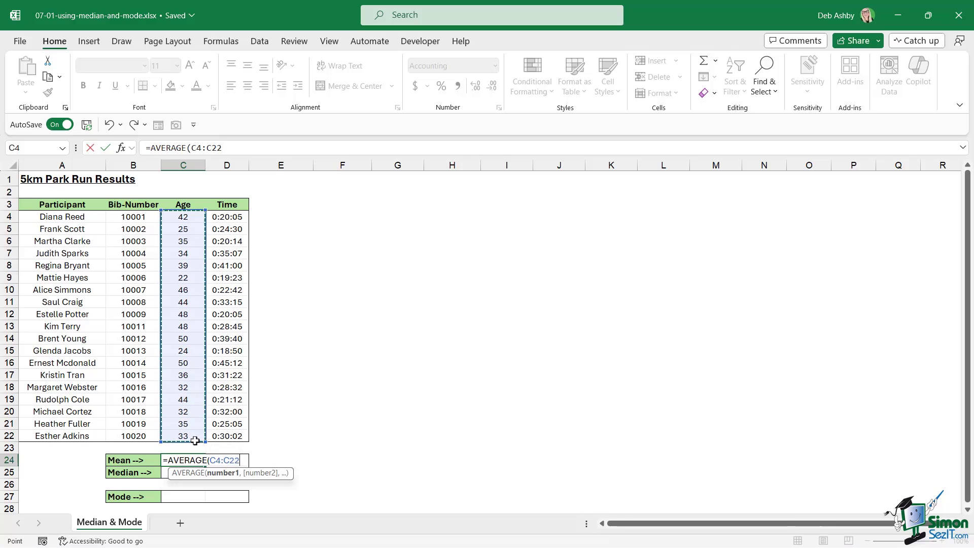
text())
key(Return)
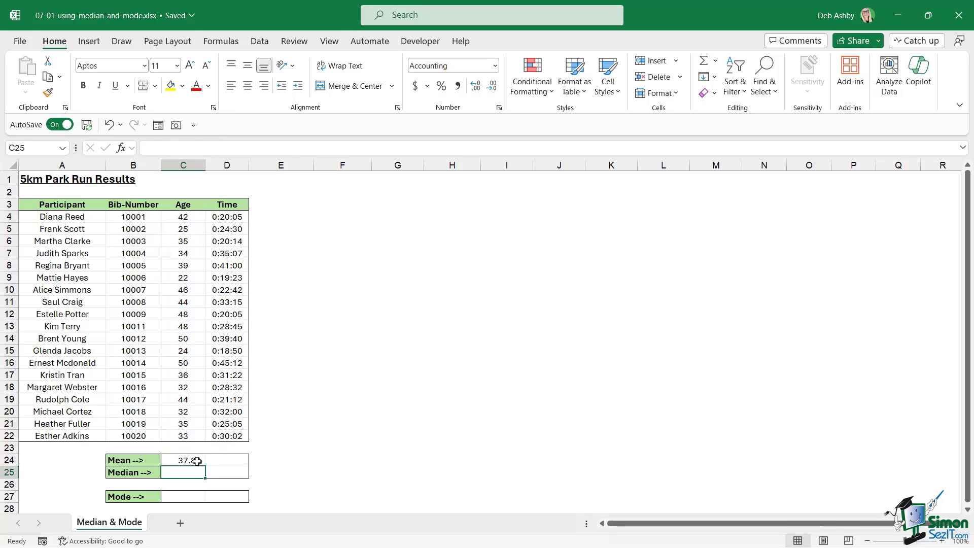
- Fill the mean formula across into D24 for a Time mean of 0.02
click(195, 461)
drag(204, 465, 245, 463)
click(231, 460)
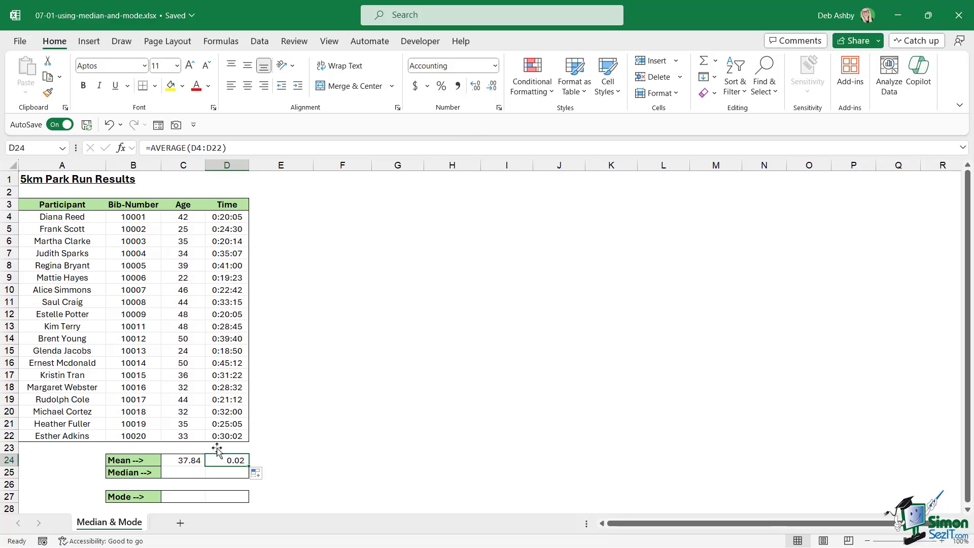
- Apply the custom h:mm:ss number format to D24 so the Time mean reads 0:28:16
click(499, 108)
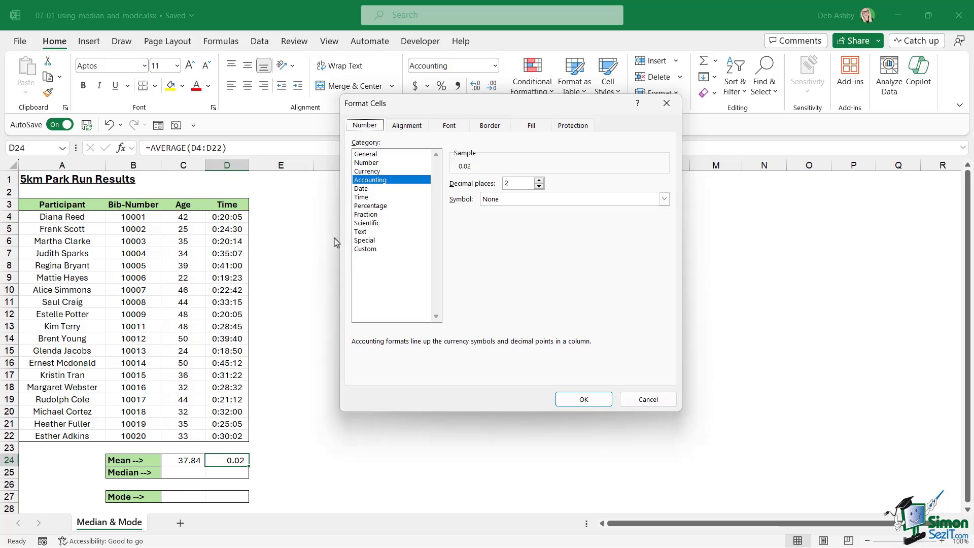
click(375, 249)
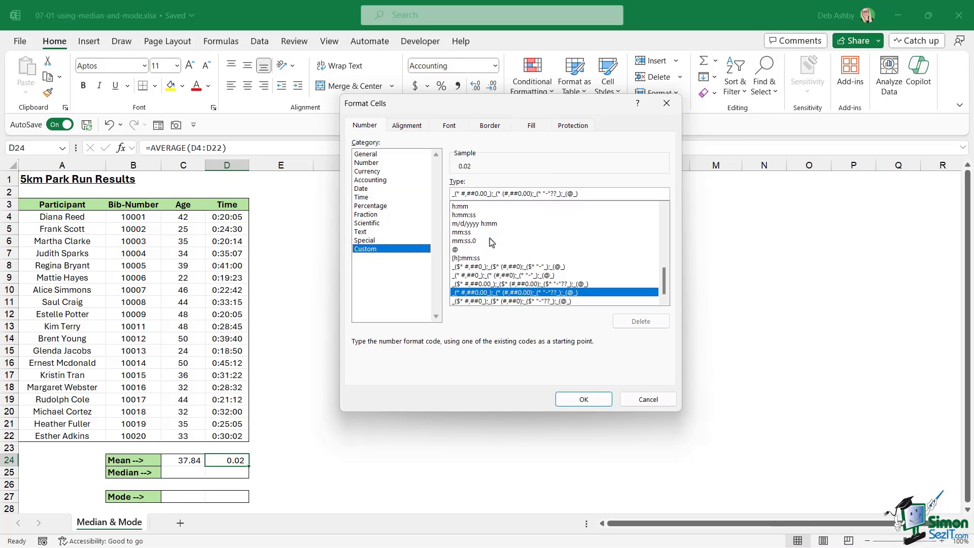
click(464, 215)
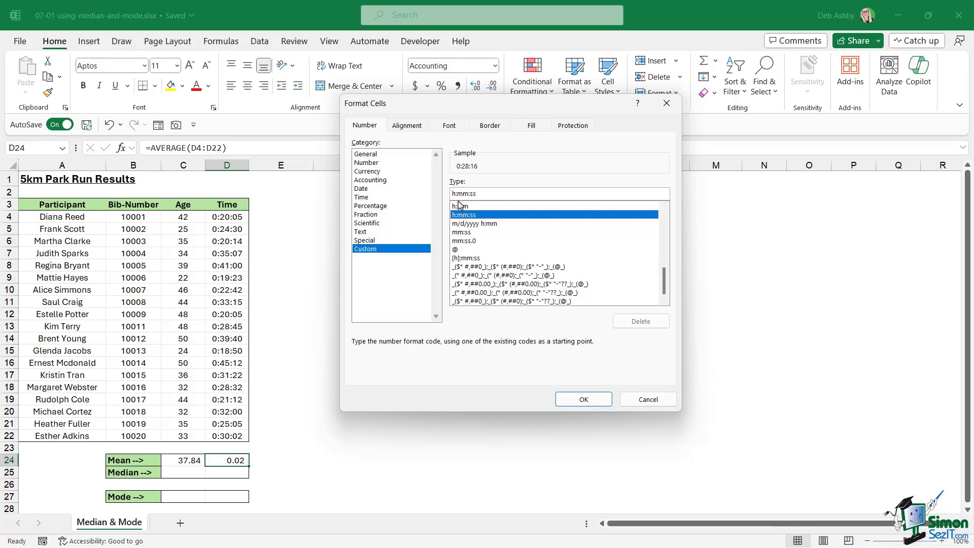
click(603, 406)
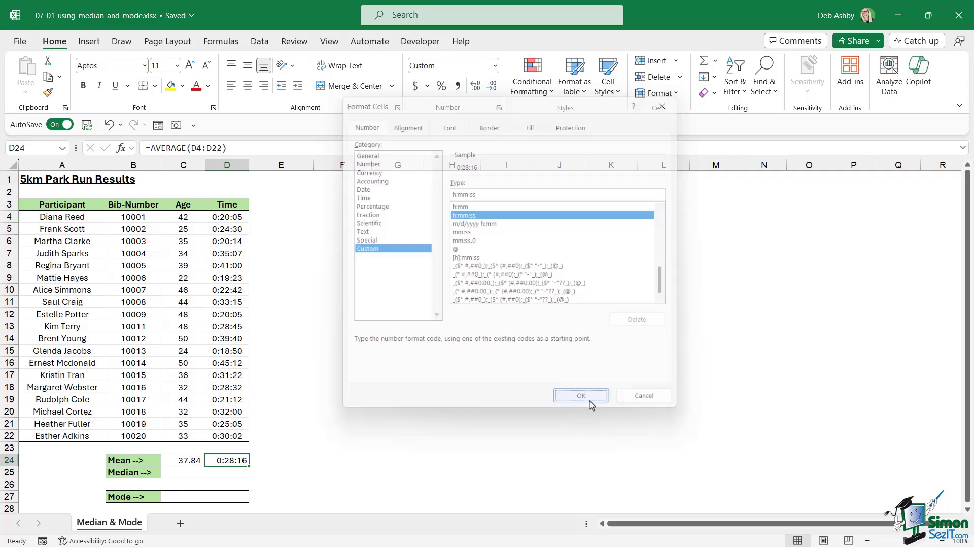
click(355, 379)
- Remove two decimal places from C24 so the Age mean displays as 38
click(218, 460)
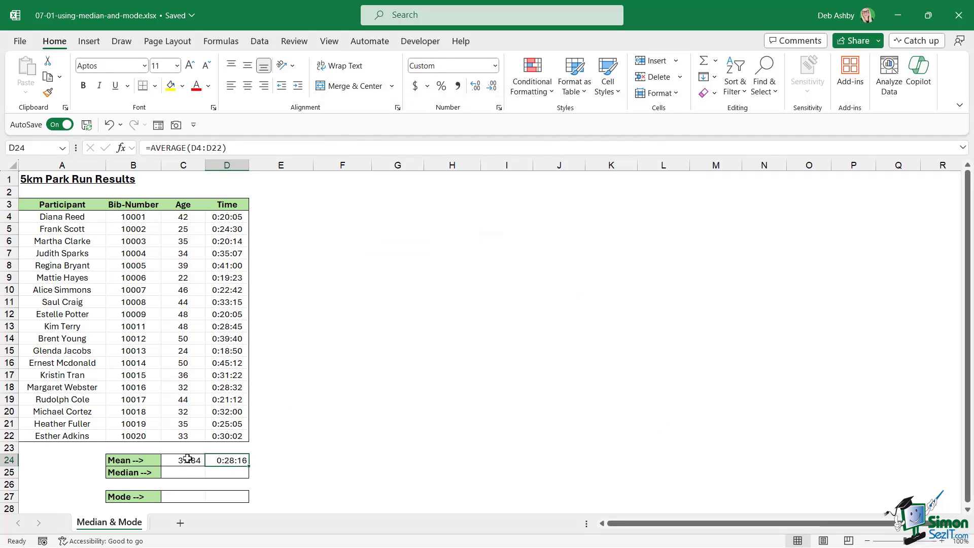
click(192, 460)
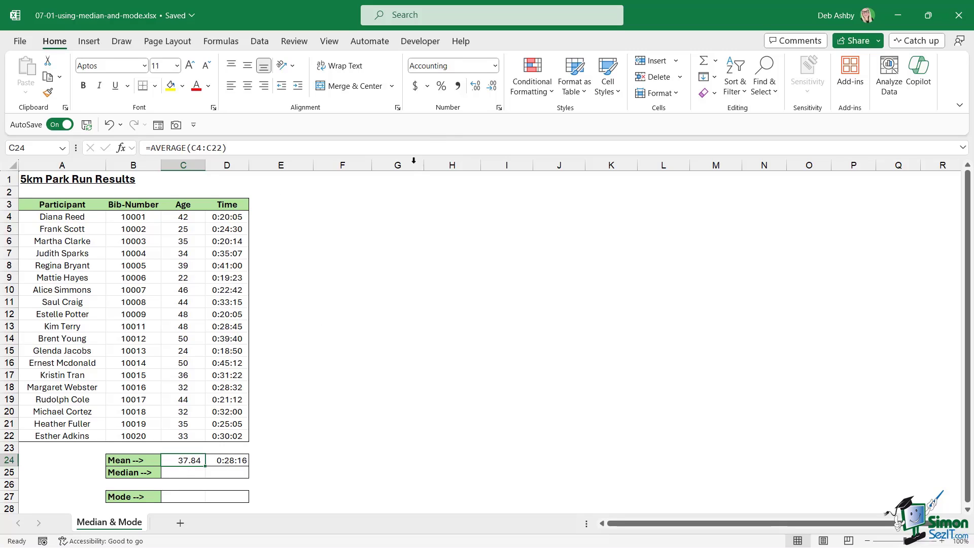
click(491, 92)
click(491, 92)
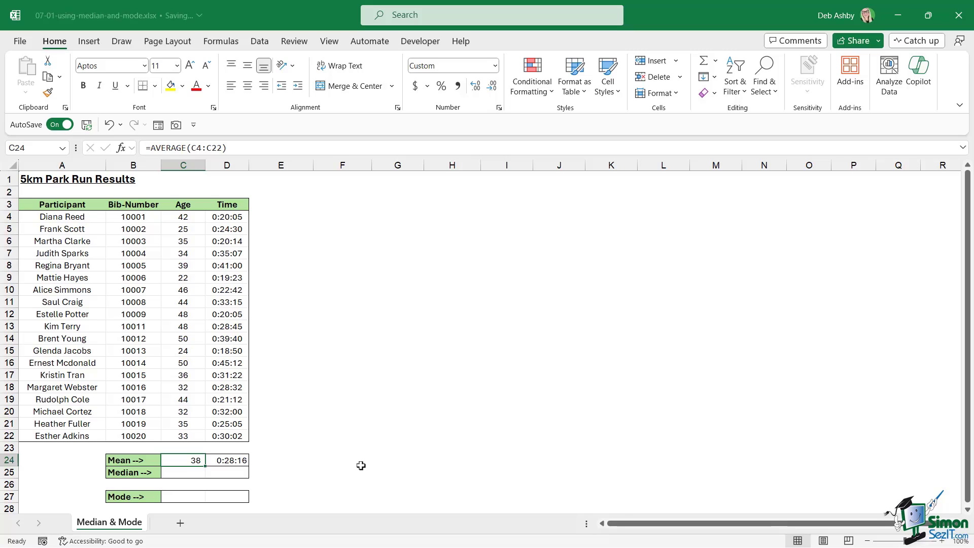
click(186, 472)
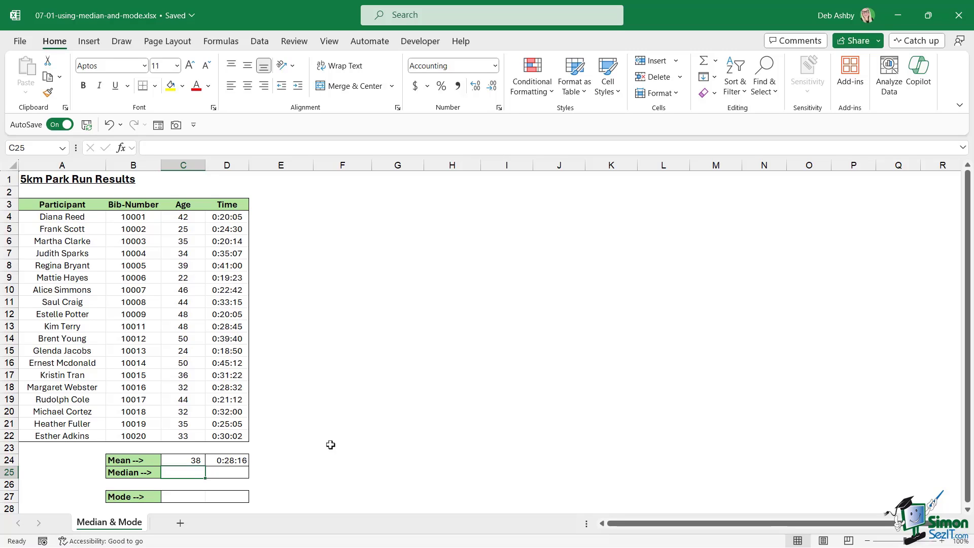
- Enter =MEDIAN(C4:C22) in C25 and remove two decimals so the Age median shows 36
text(=)
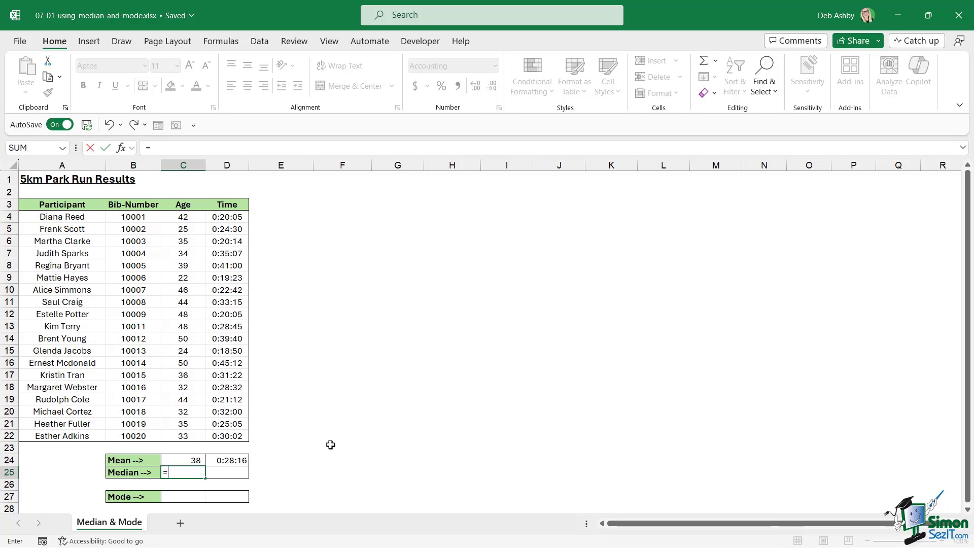
text(MED)
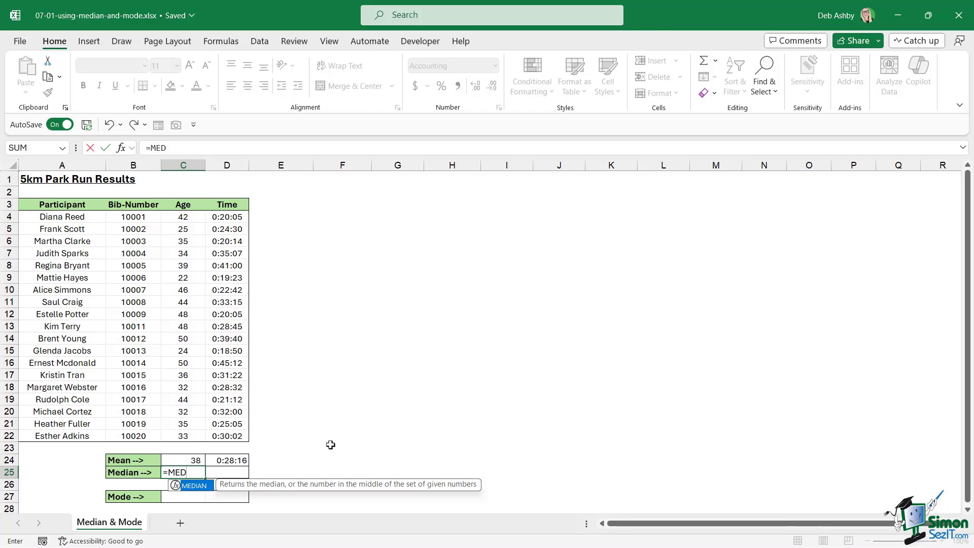
key(Tab)
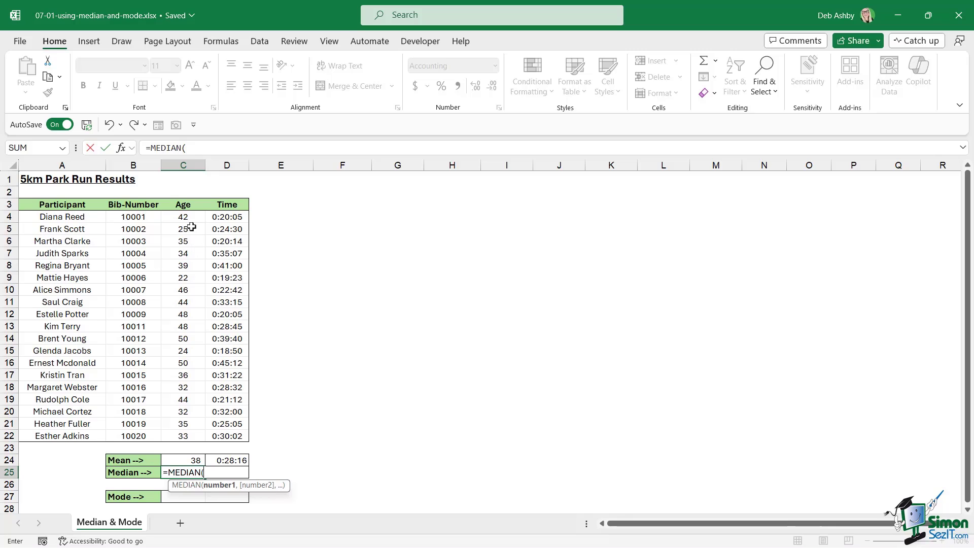
drag(192, 218, 194, 439)
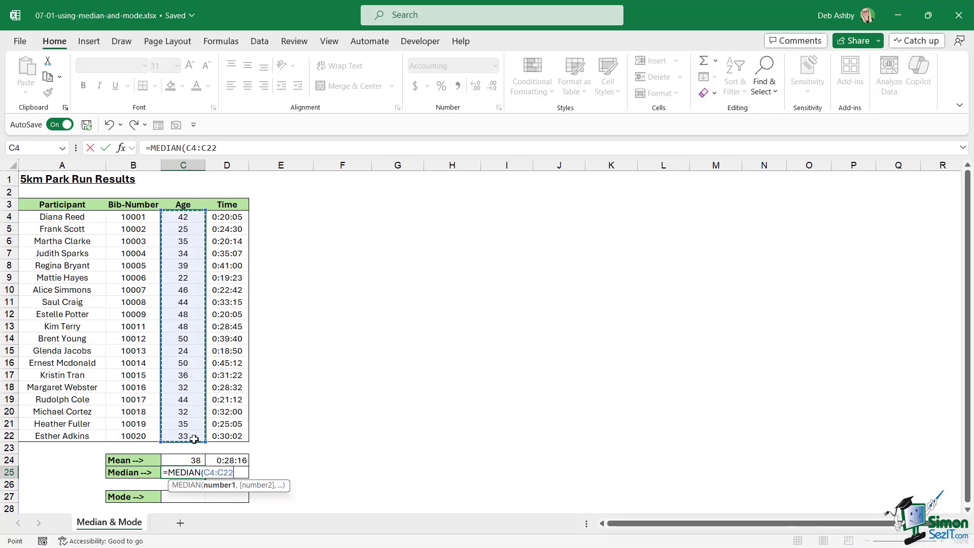
text())
key(Return)
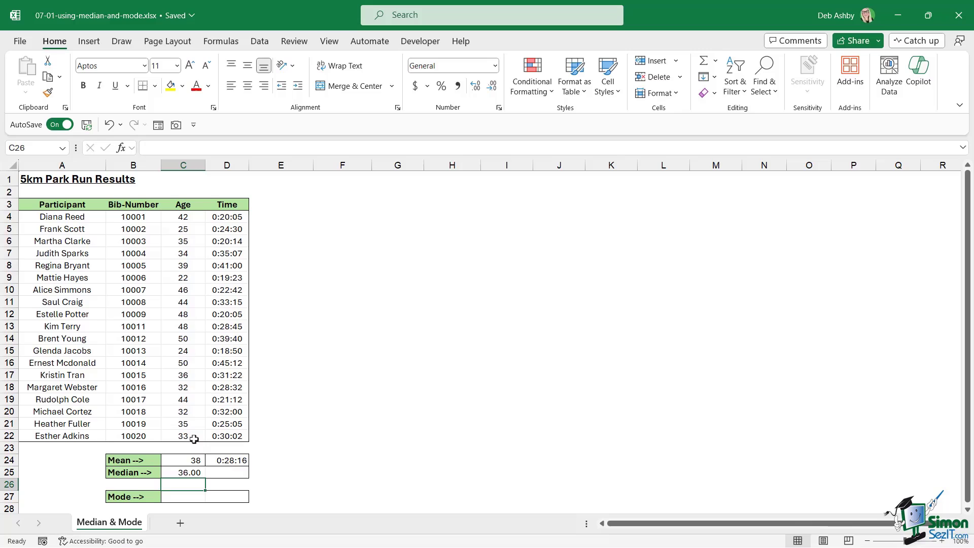
key(Up)
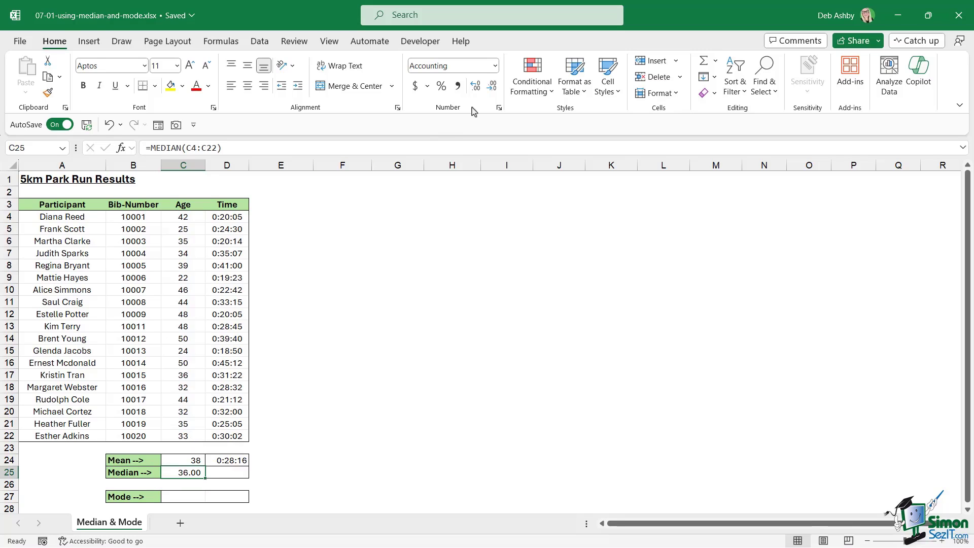
click(492, 86)
click(492, 85)
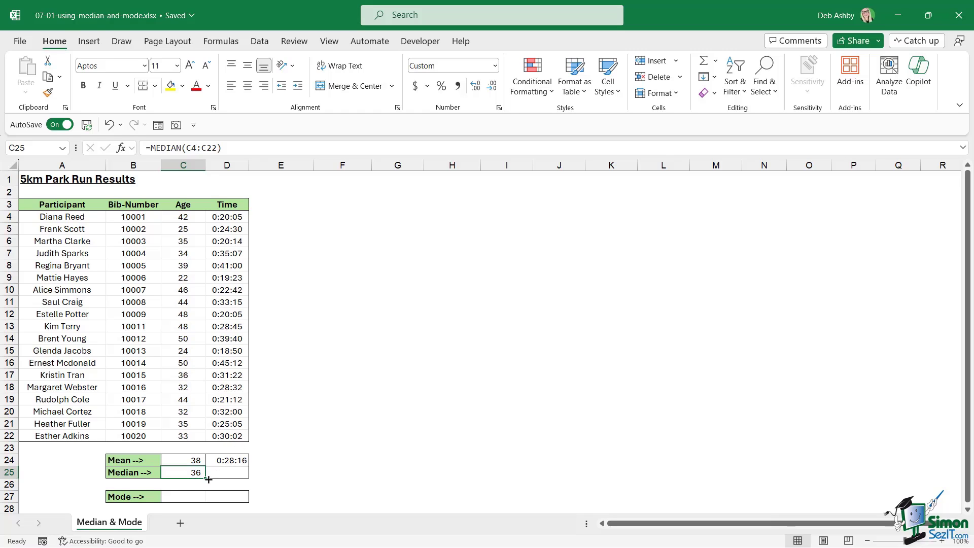
- Fill the median into D25 and copy D24's time format onto it, showing 0:28:32
drag(209, 479, 242, 477)
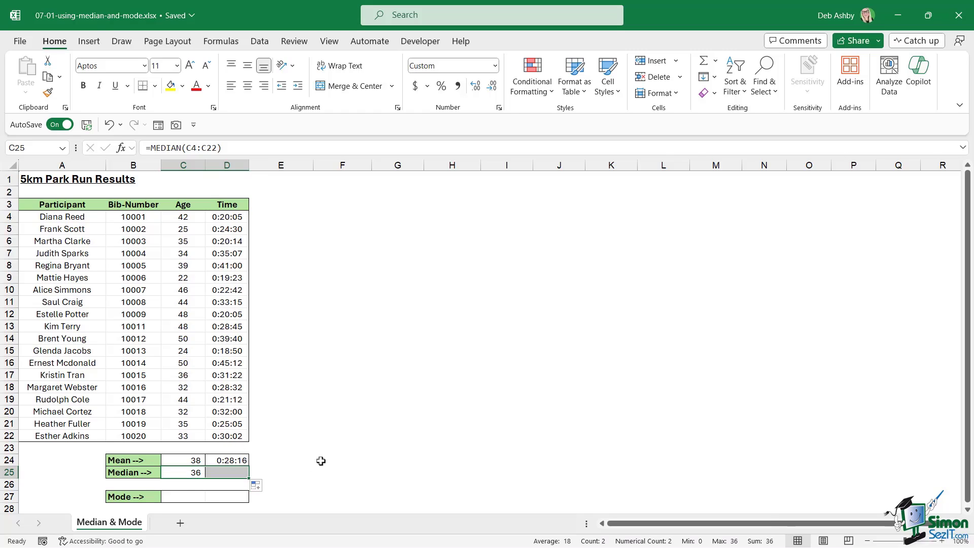
click(238, 462)
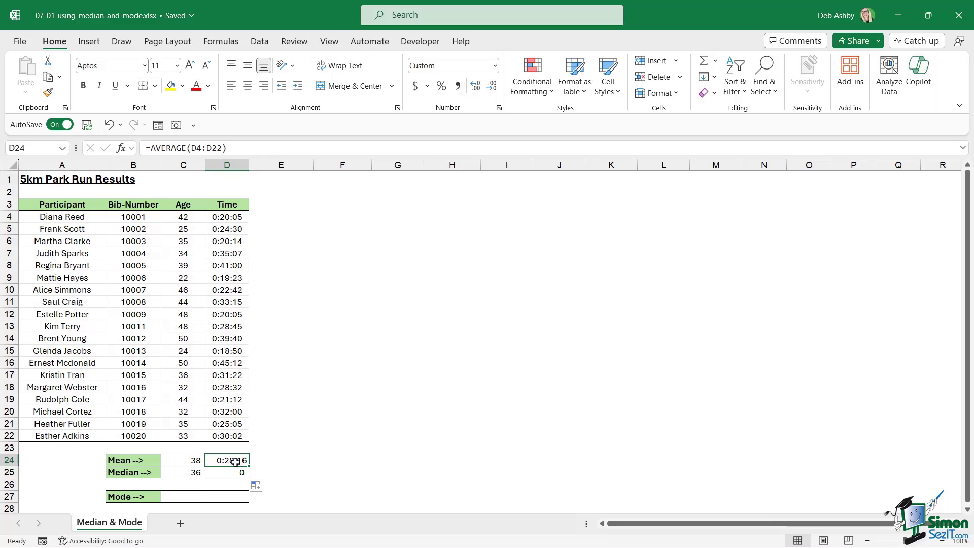
click(48, 94)
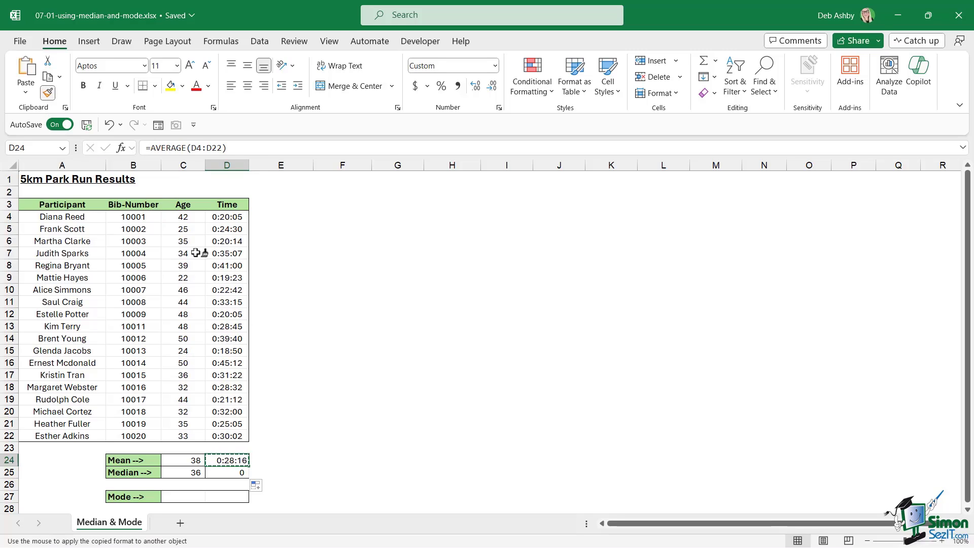
click(235, 474)
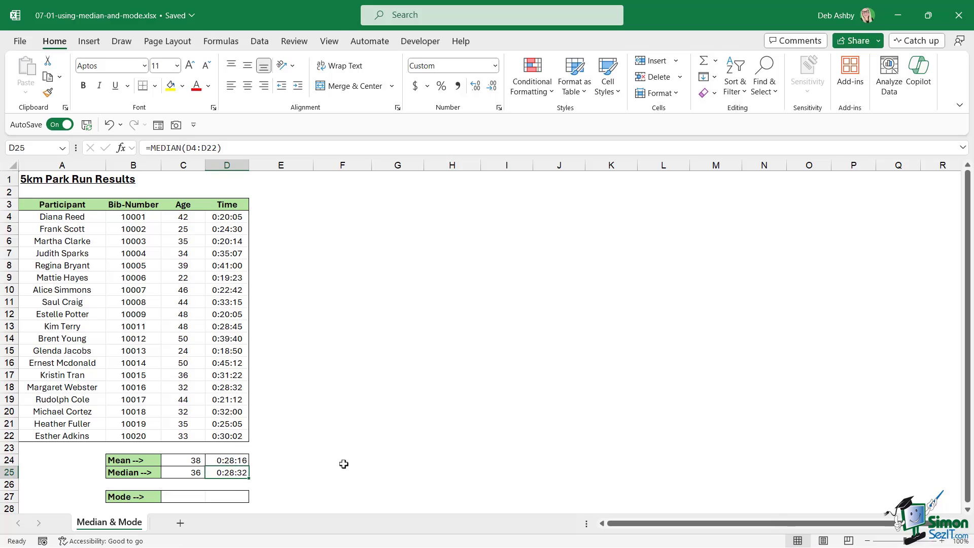
click(311, 426)
click(237, 474)
click(176, 495)
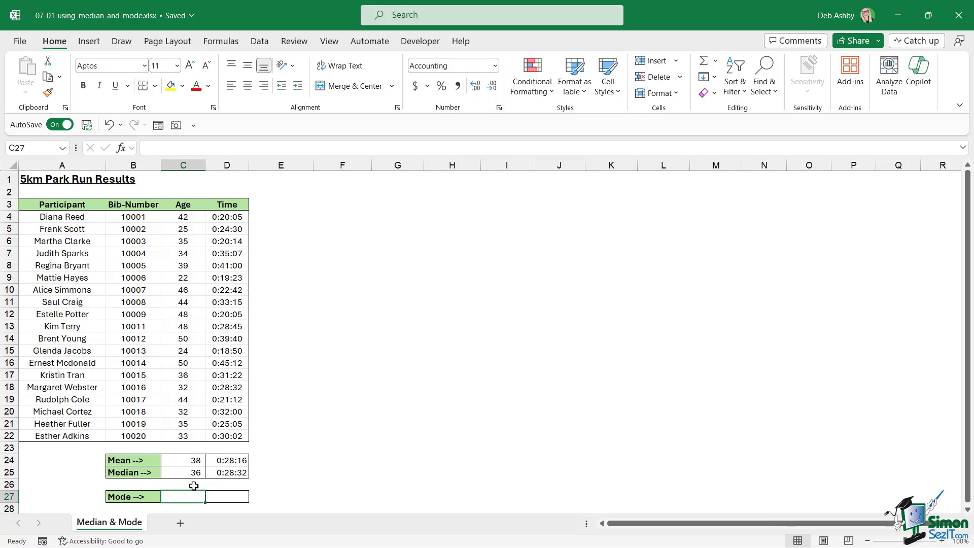
- Enter =MODE.SNGL(C4:C22) in C27, choosing it over MODE.MULT from the suggestions
text(=MOD)
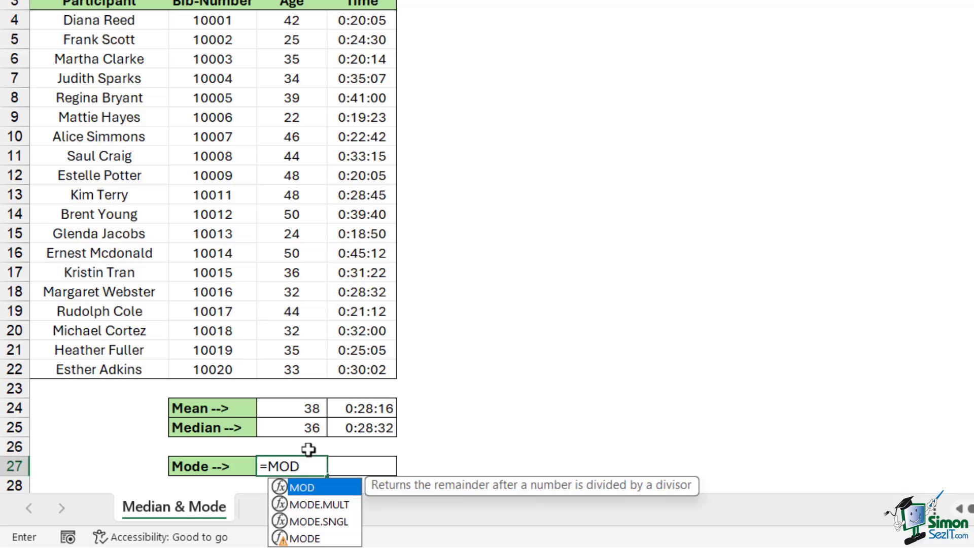
click(317, 508)
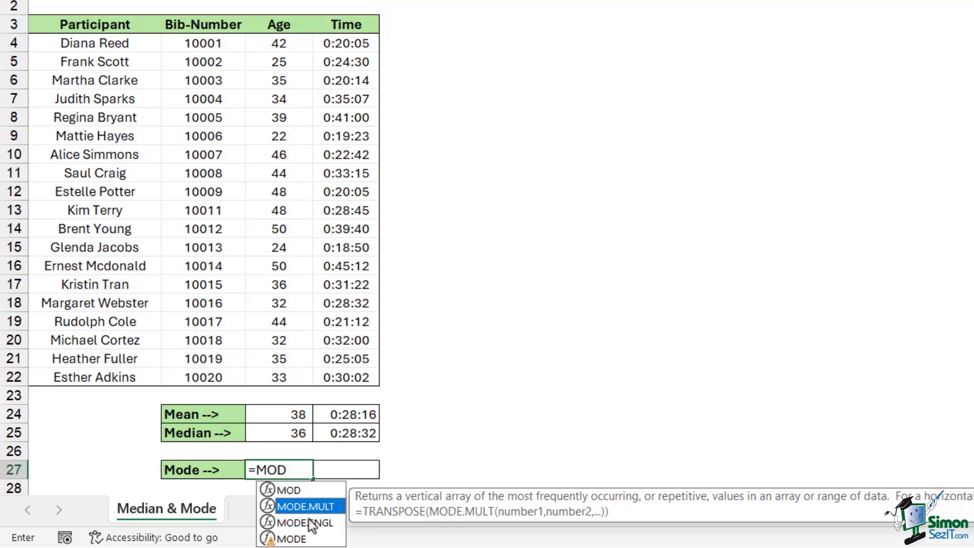
click(306, 521)
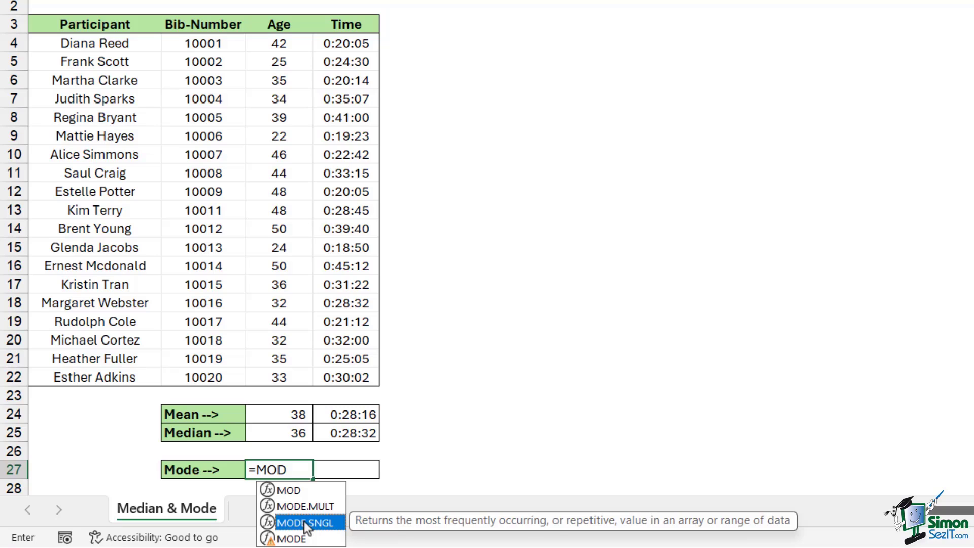
double_click(304, 522)
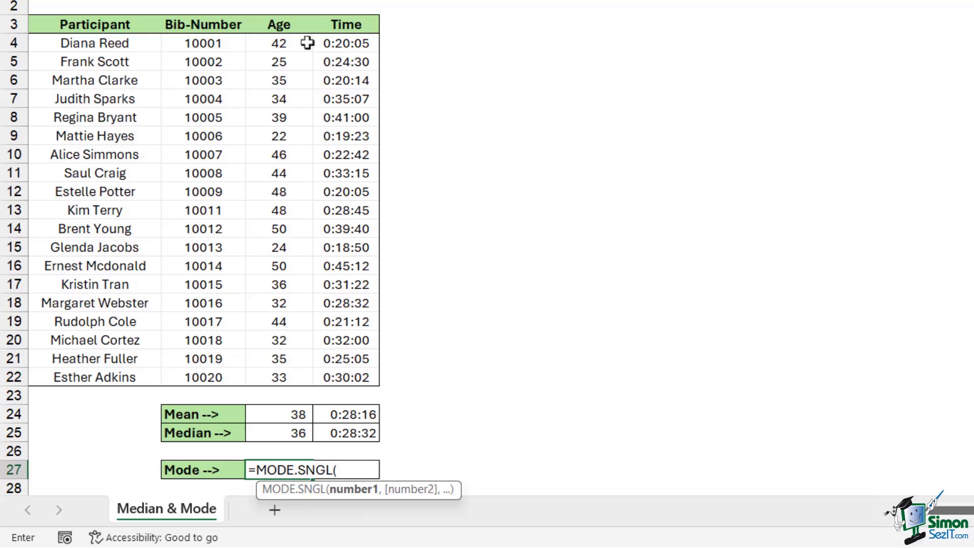
drag(308, 41, 304, 376)
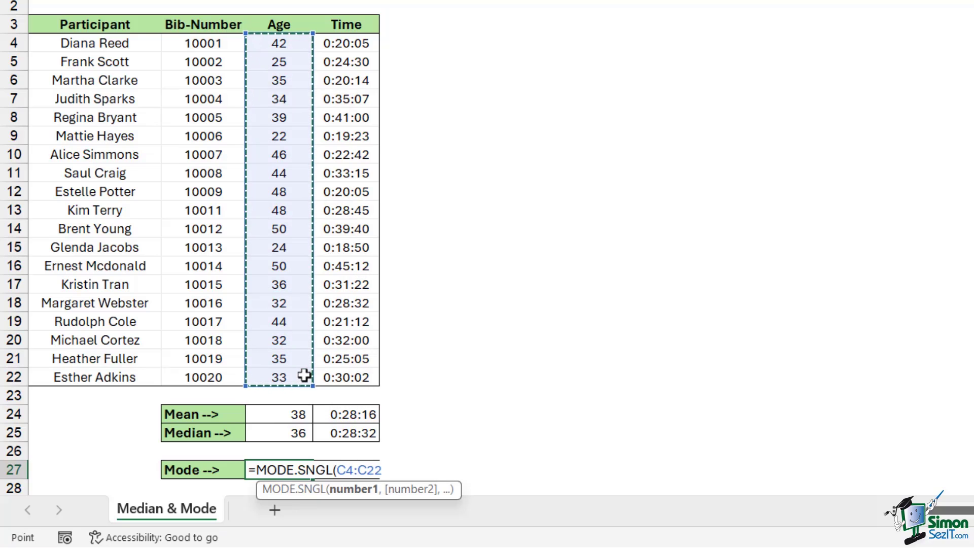
text())
key(Return)
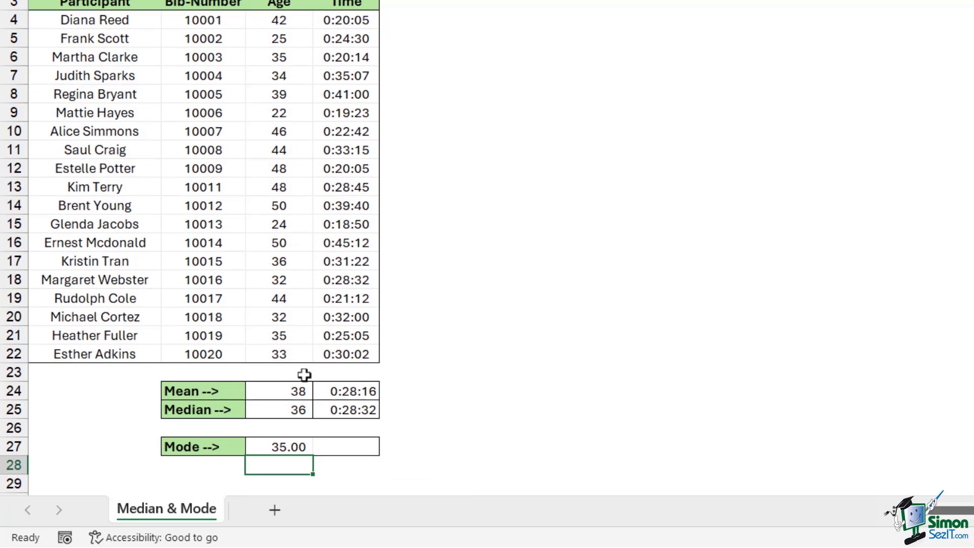
- Remove two decimal places from C27 so the Age mode shows 35
click(290, 439)
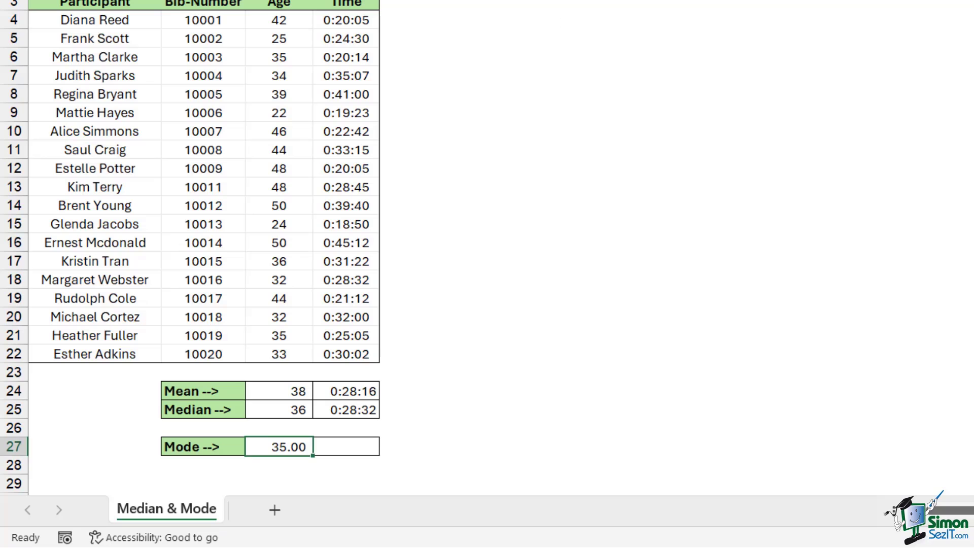
key(alt+h)
key(9)
key(alt+h)
key(9)
drag(287, 18, 285, 367)
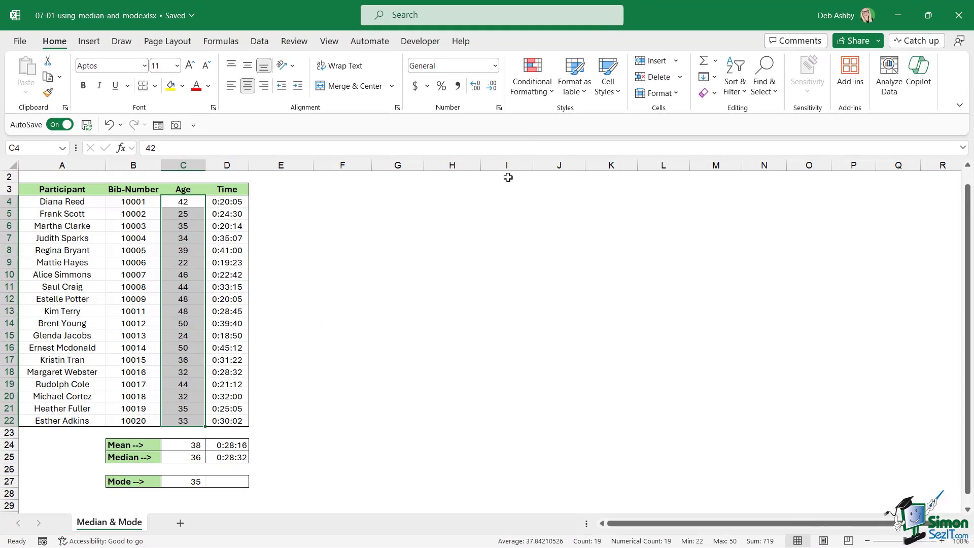
click(532, 76)
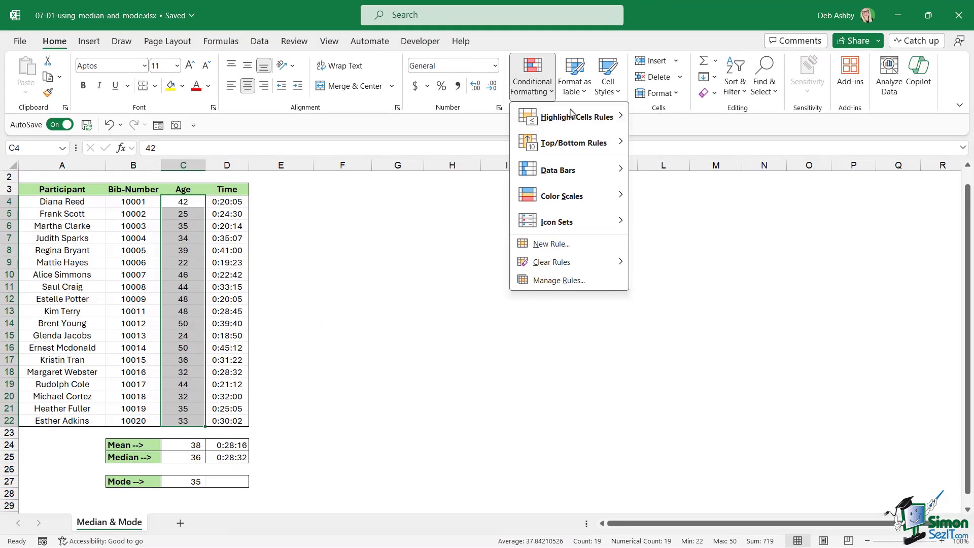
mouse_move(583, 143)
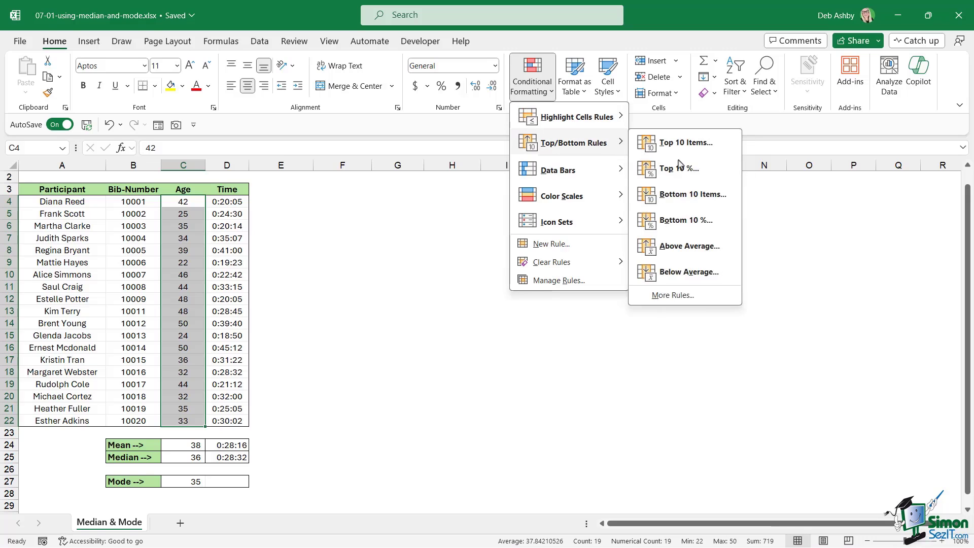
click(675, 220)
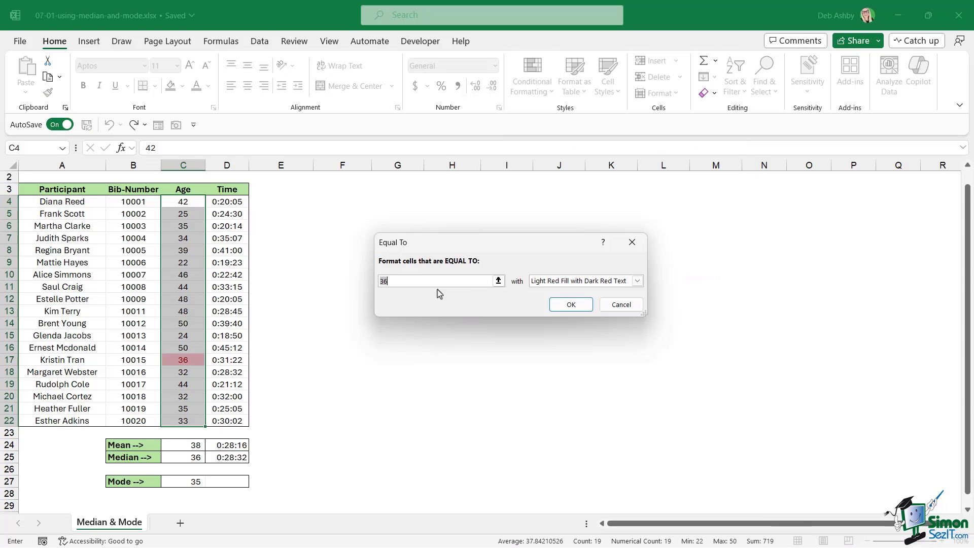
text(35)
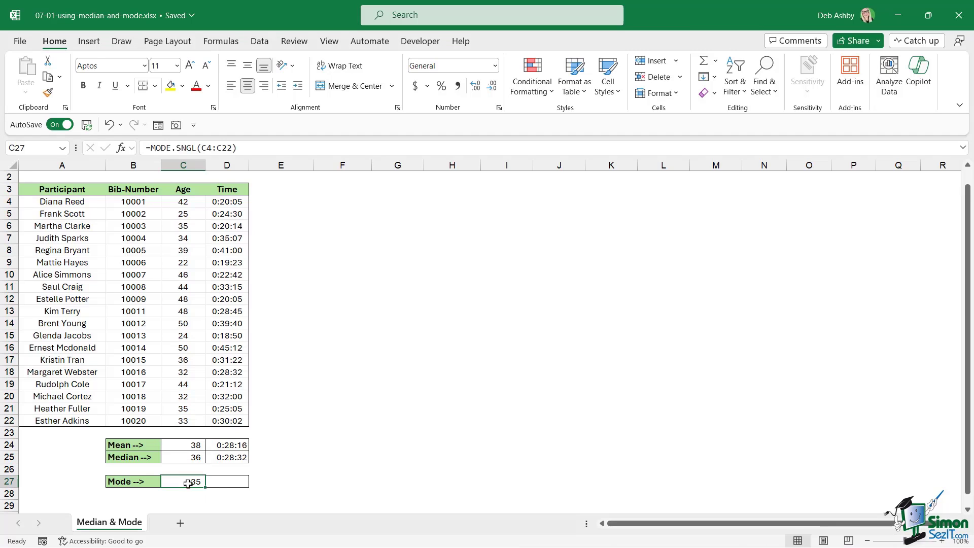
- Copy the mode formula to D27 with D25's time format, then verify 0:20:05 in D4 and D12
drag(205, 487, 239, 487)
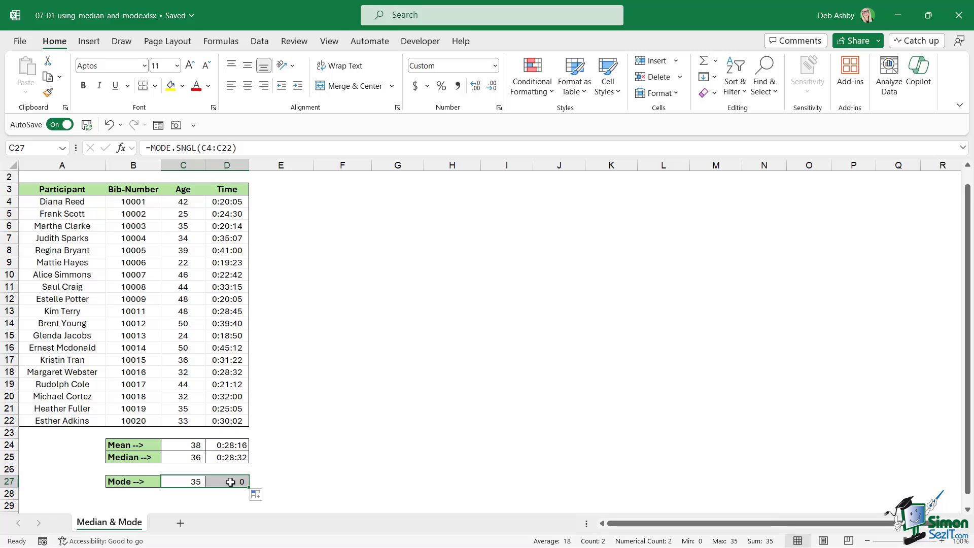
click(229, 458)
click(47, 93)
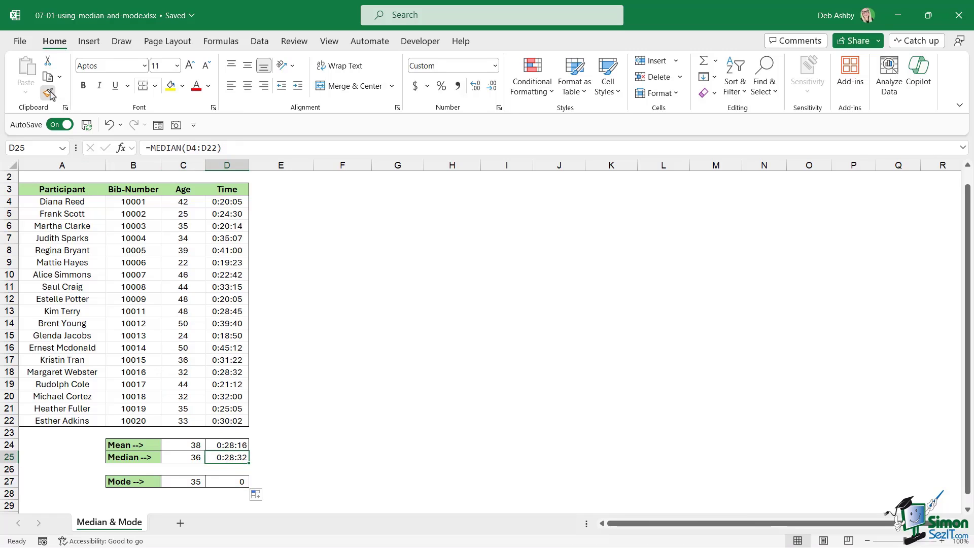
click(225, 483)
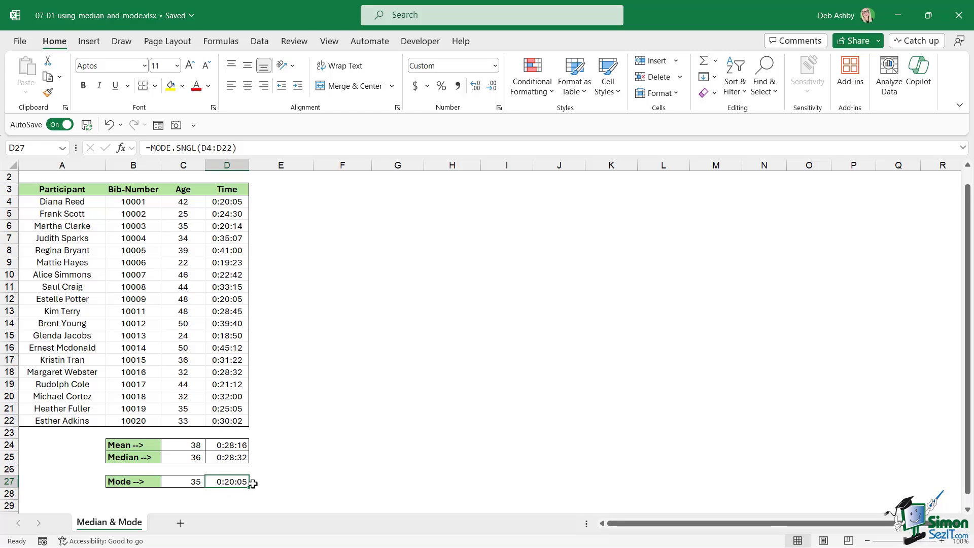
click(223, 203)
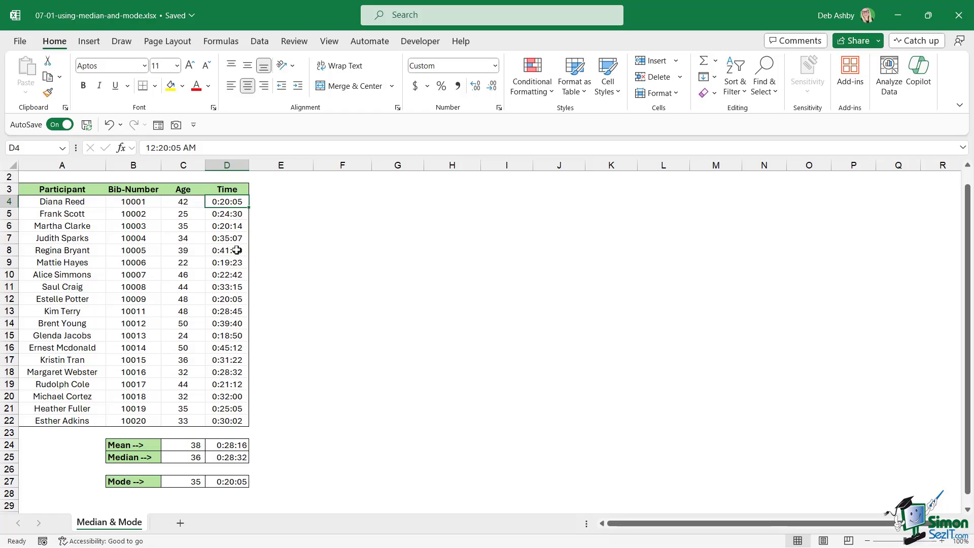
ctrl+click(232, 300)
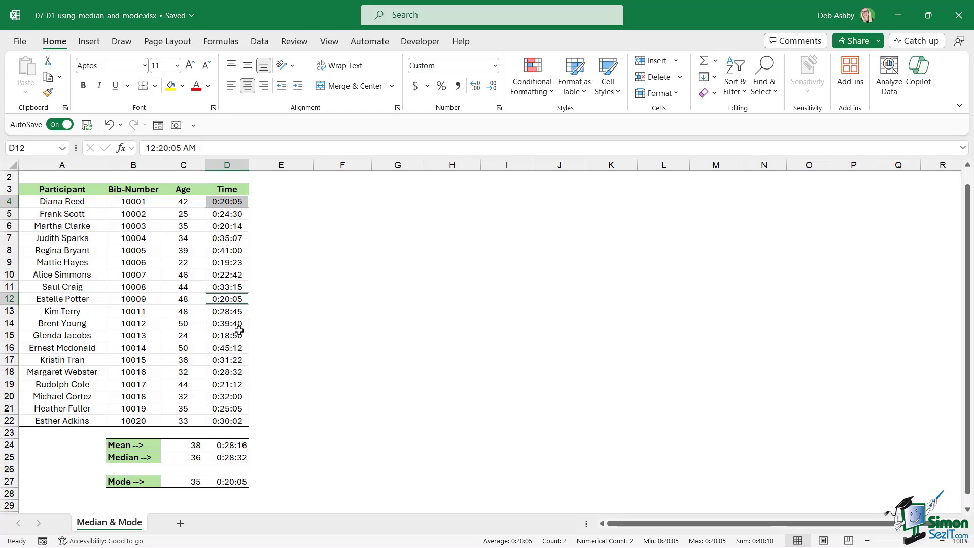
- Enter =MODE.MULT(C4:C22) in F4, spilling the repeated ages 35, 44, 48, 50 and 32
click(444, 321)
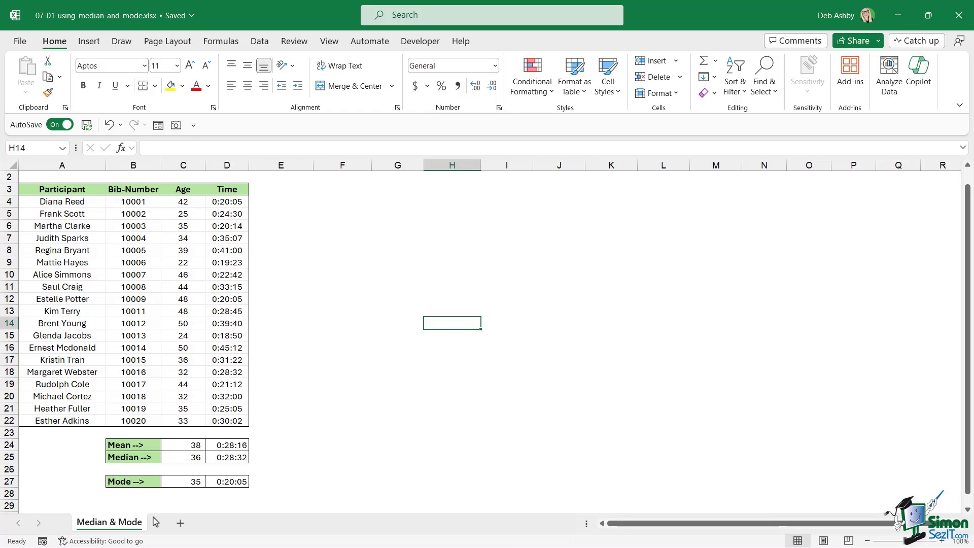
click(333, 202)
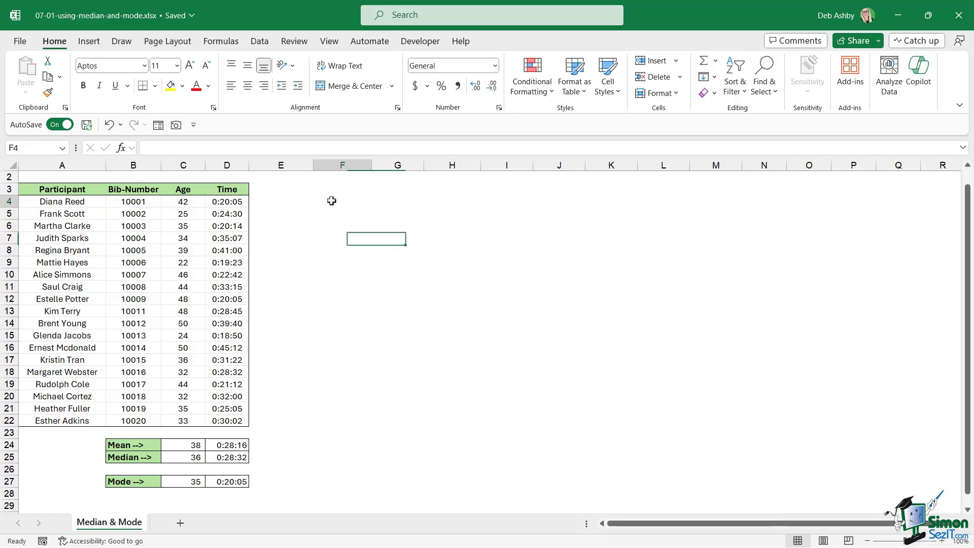
text(=)
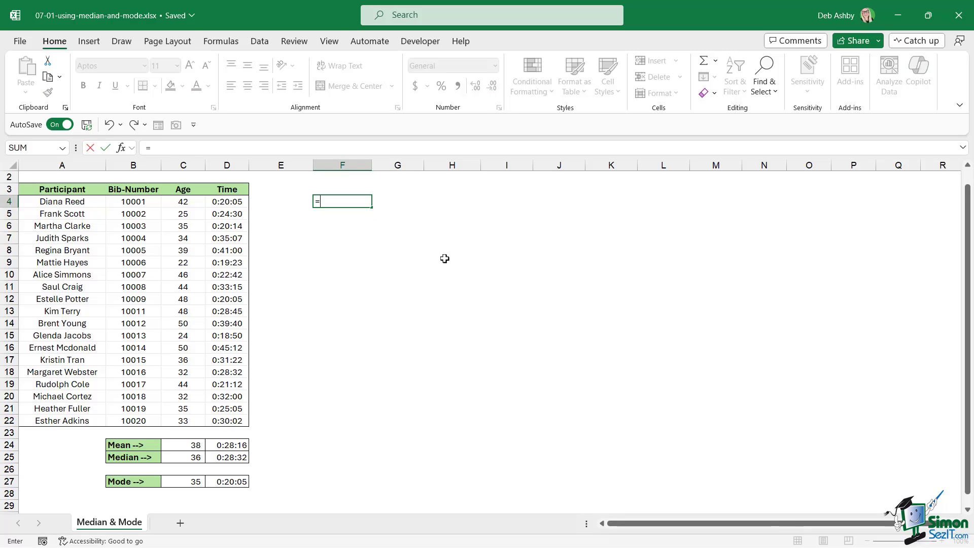
text(MOD)
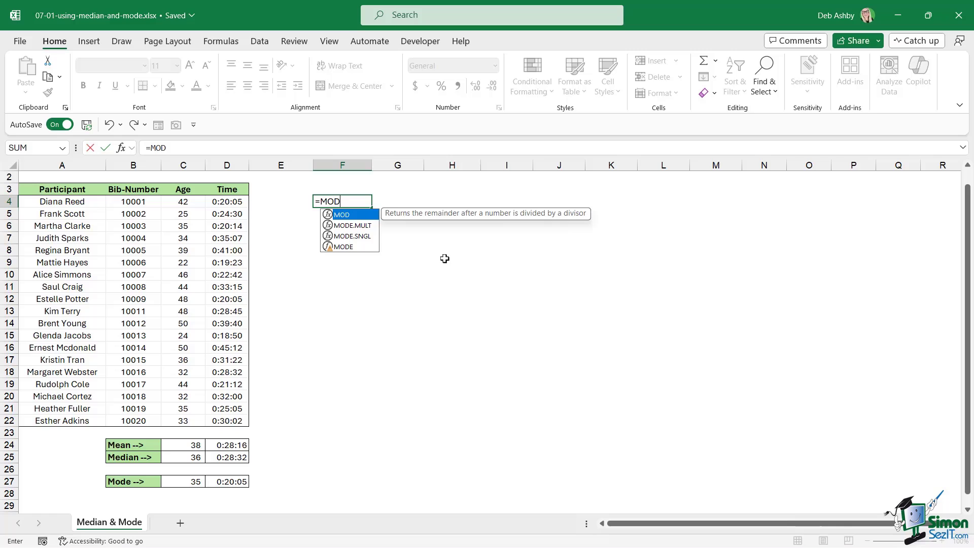
key(Down)
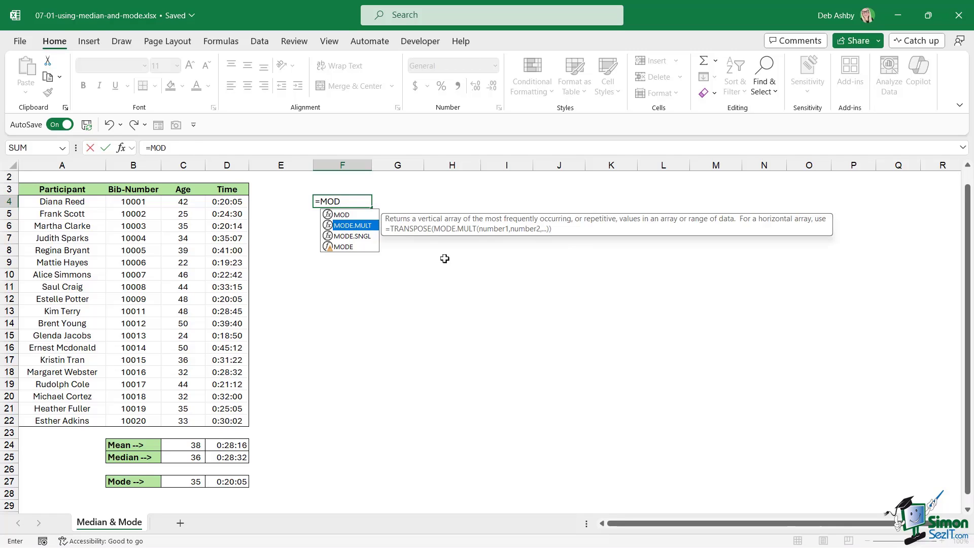
key(Tab)
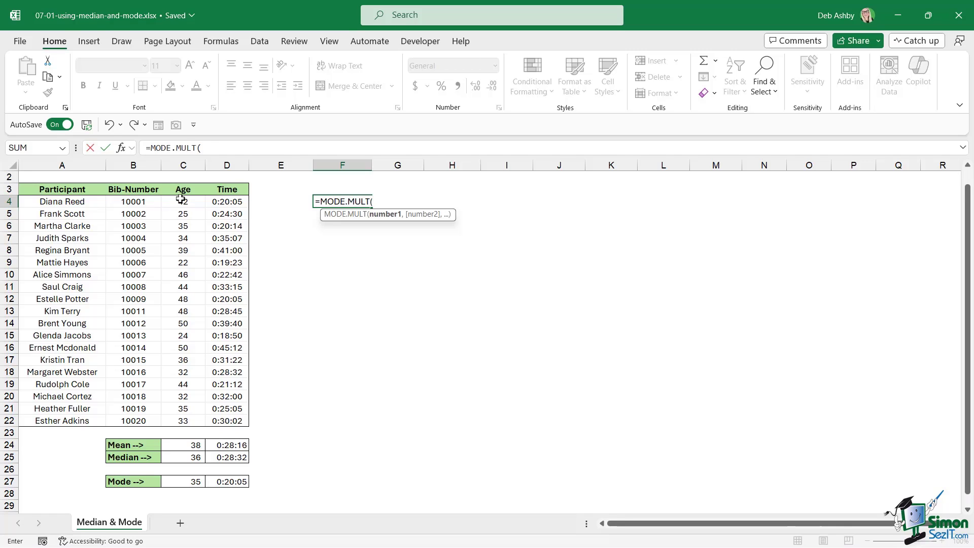
drag(180, 201, 181, 423)
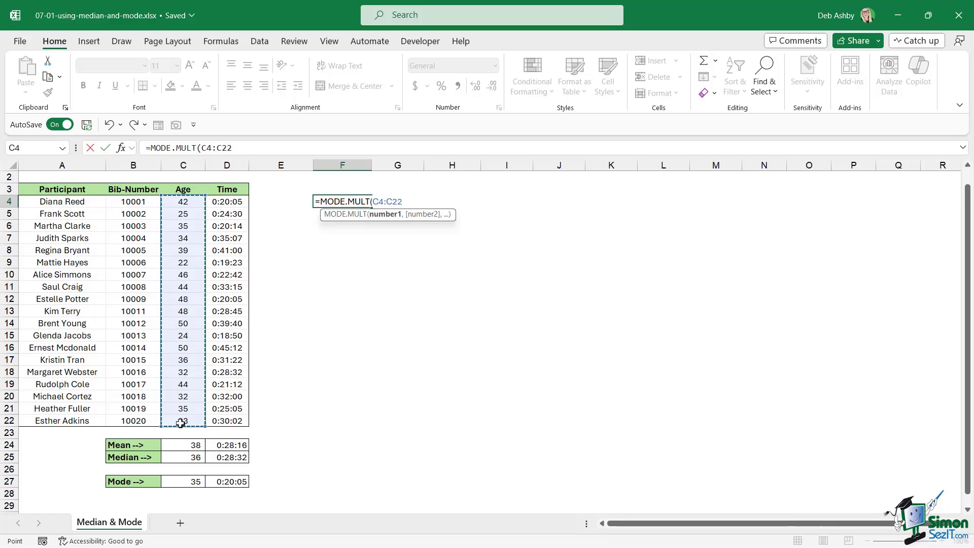
text())
key(Return)
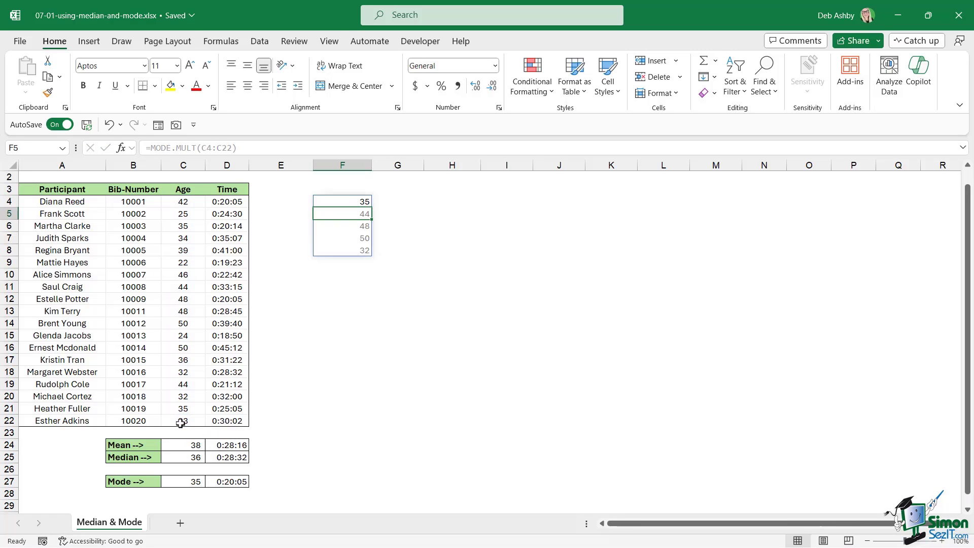
click(339, 202)
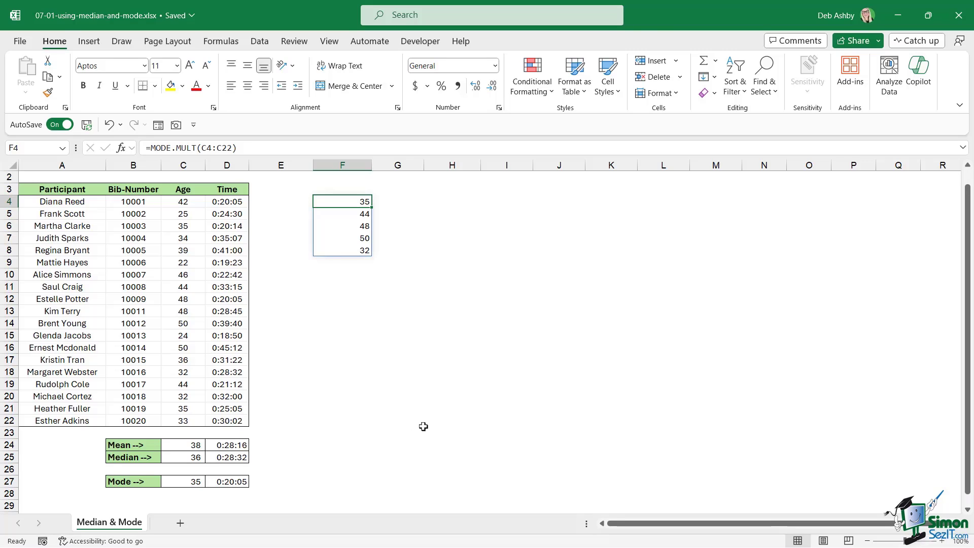
- Delete the MODE.MULT formula in F4 so its spilled ages vanish from column F
key(Delete)
click(341, 253)
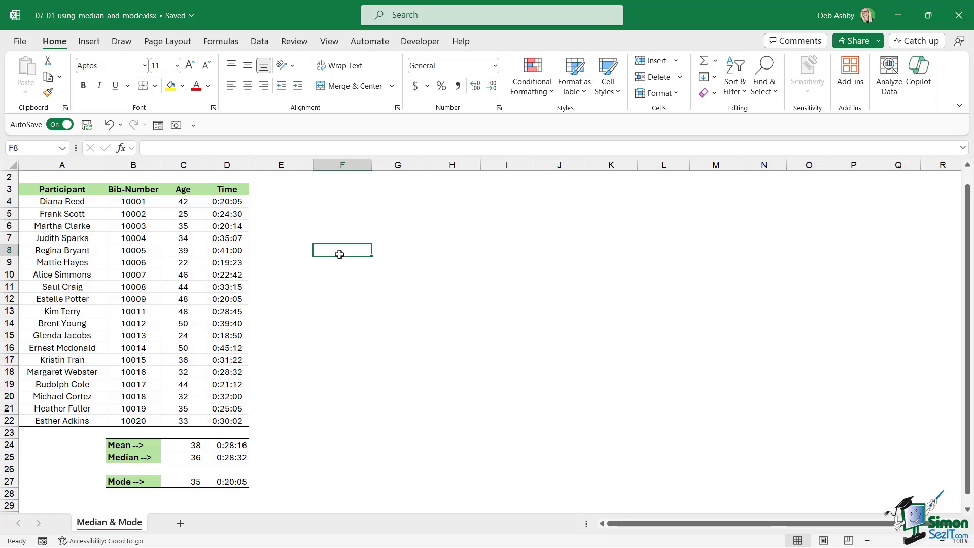
click(345, 226)
click(364, 252)
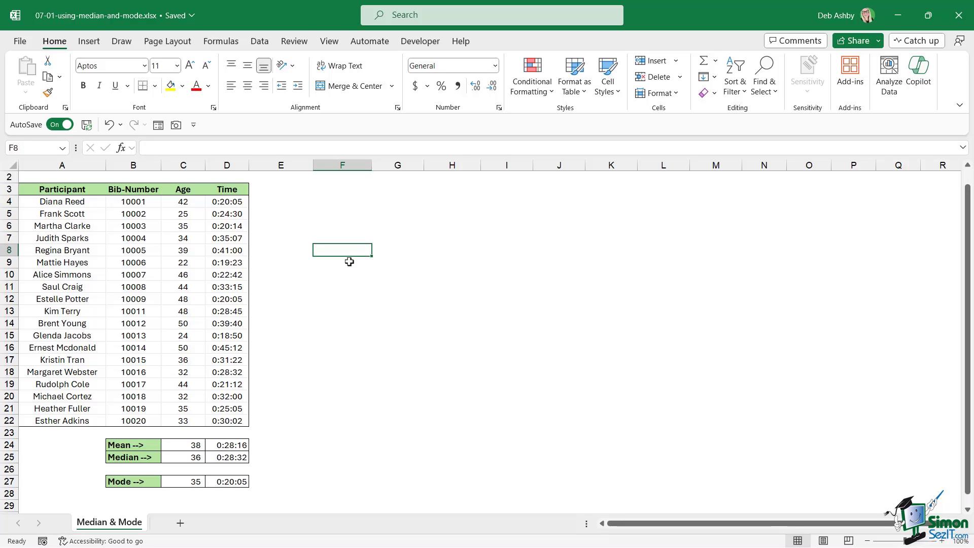